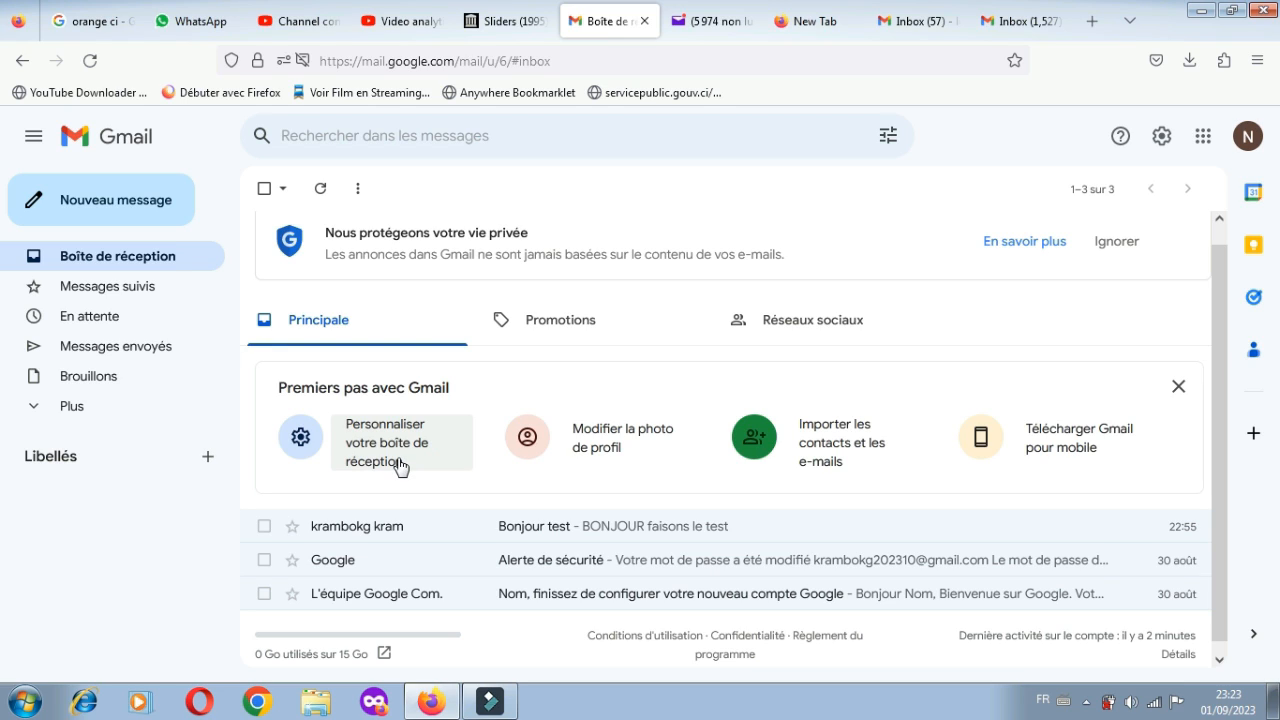
Look over the Yahoo and Gmail inboxes, and examine the Gmail account's e-mail address in its account details.
{"action": "left_click", "coordinate": [705, 22]}
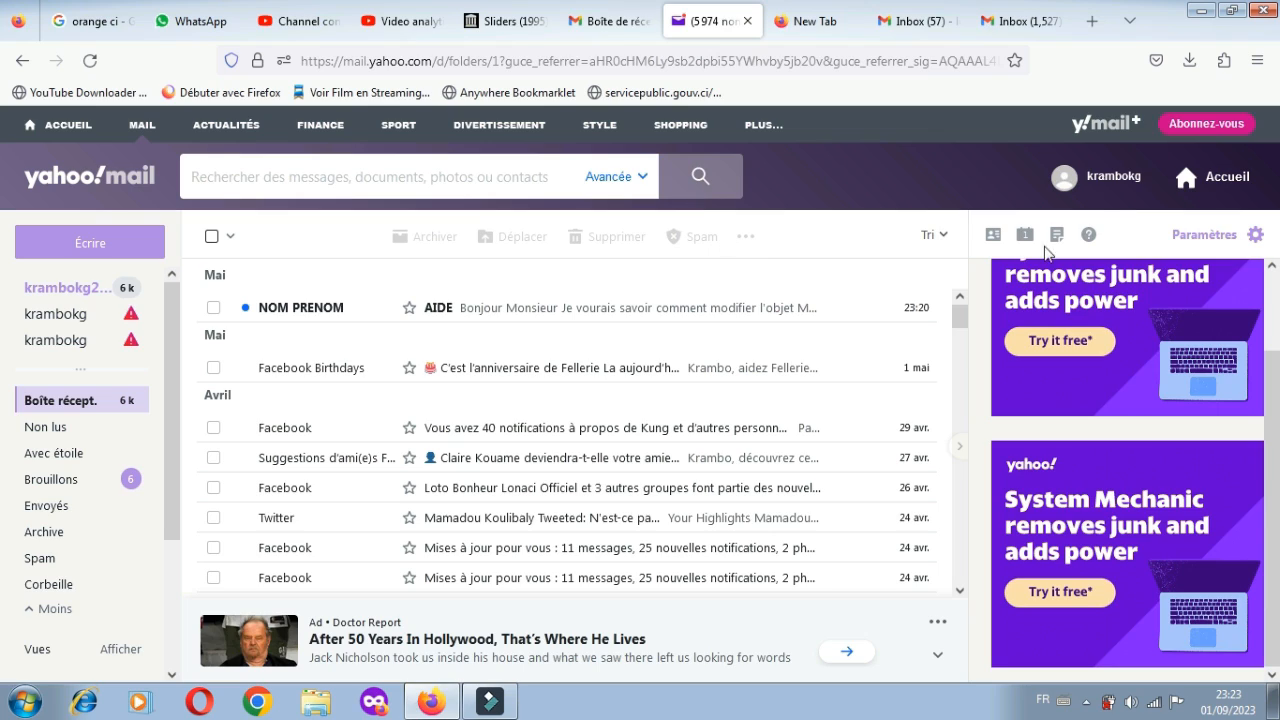
{"action": "key", "text": "ctrl+shift+Tab"}
{"action": "left_click", "coordinate": [1234, 189]}
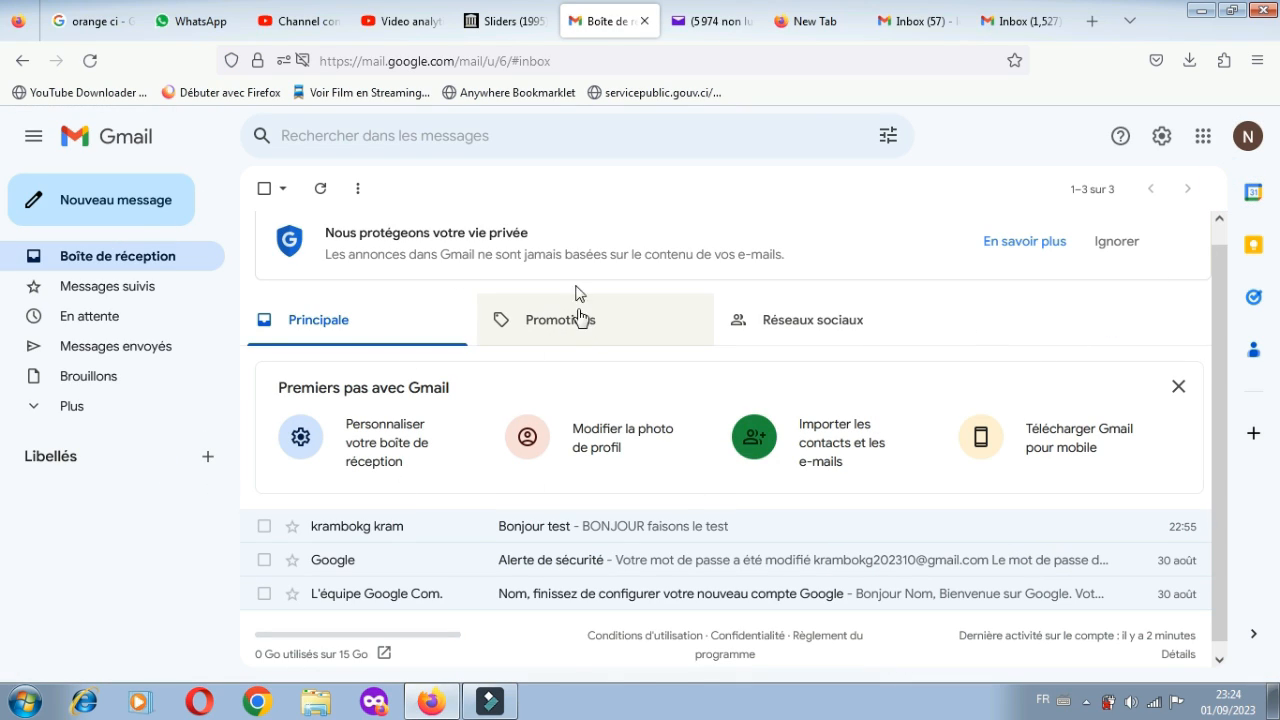
{"action": "left_click", "coordinate": [1246, 137]}
{"action": "left_click_drag", "start_coordinate": [975, 193], "coordinate": [1158, 190]}
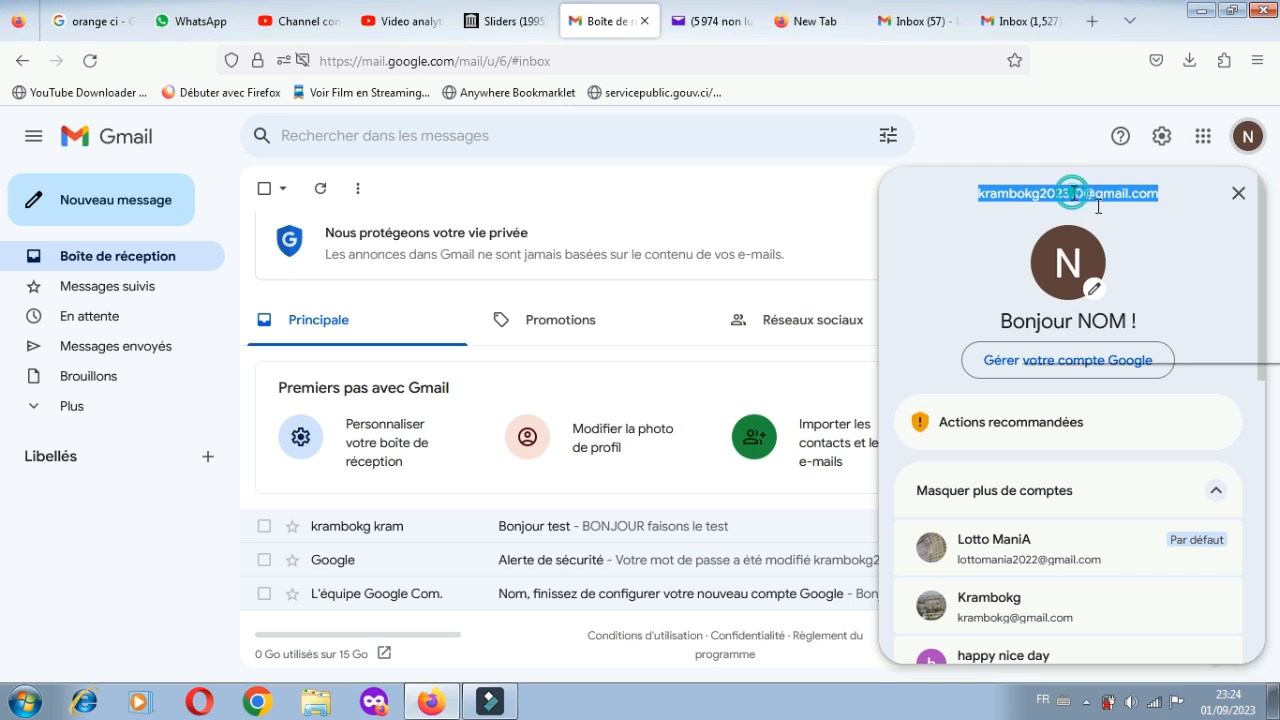
{"action": "right_click", "coordinate": [1064, 195]}
{"action": "left_click", "coordinate": [1079, 212]}
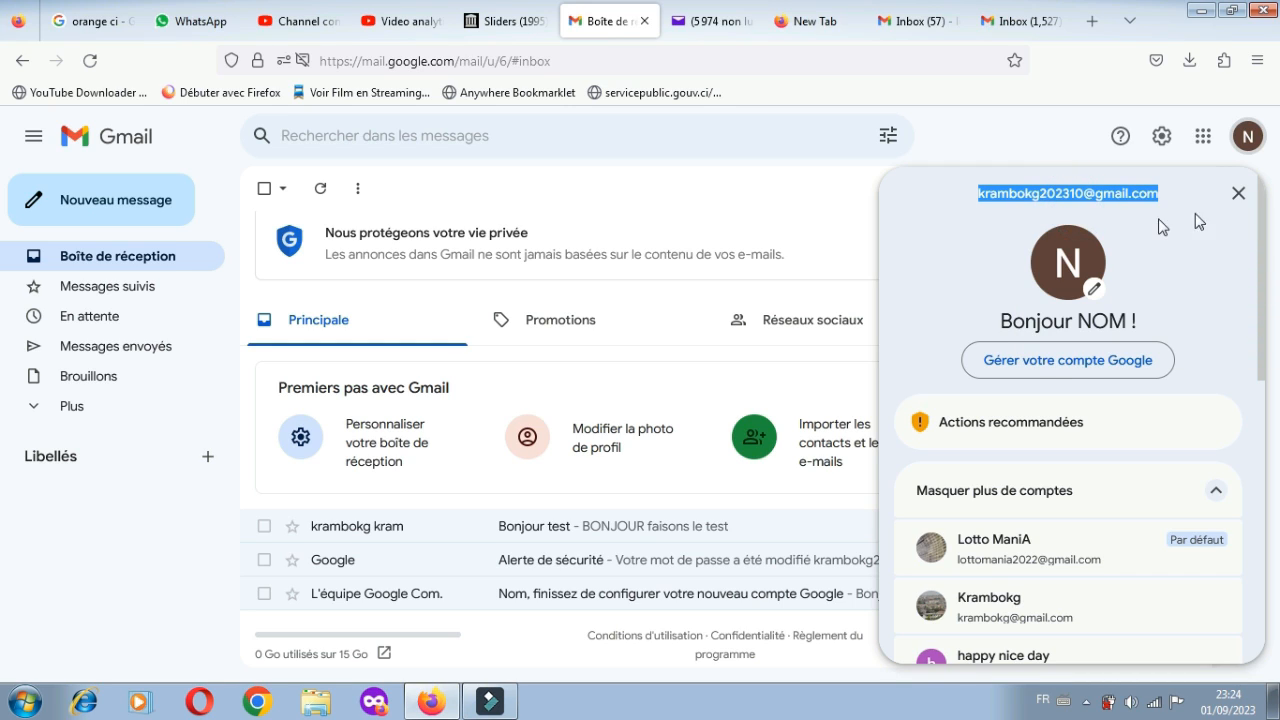
{"action": "left_click", "coordinate": [1238, 191]}
Switch to Yahoo Mail and check the account details of the mailbox that receives the forwarded messages.
{"action": "left_click", "coordinate": [686, 24]}
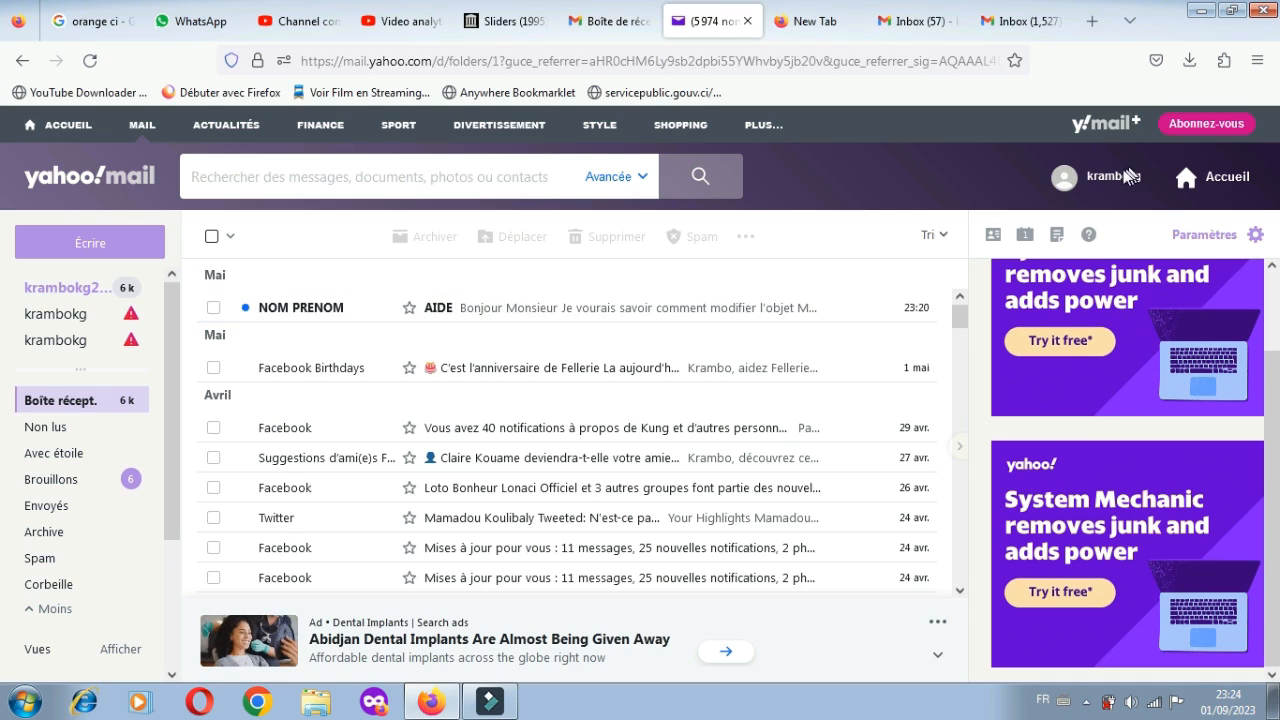
{"action": "left_click", "coordinate": [1066, 179]}
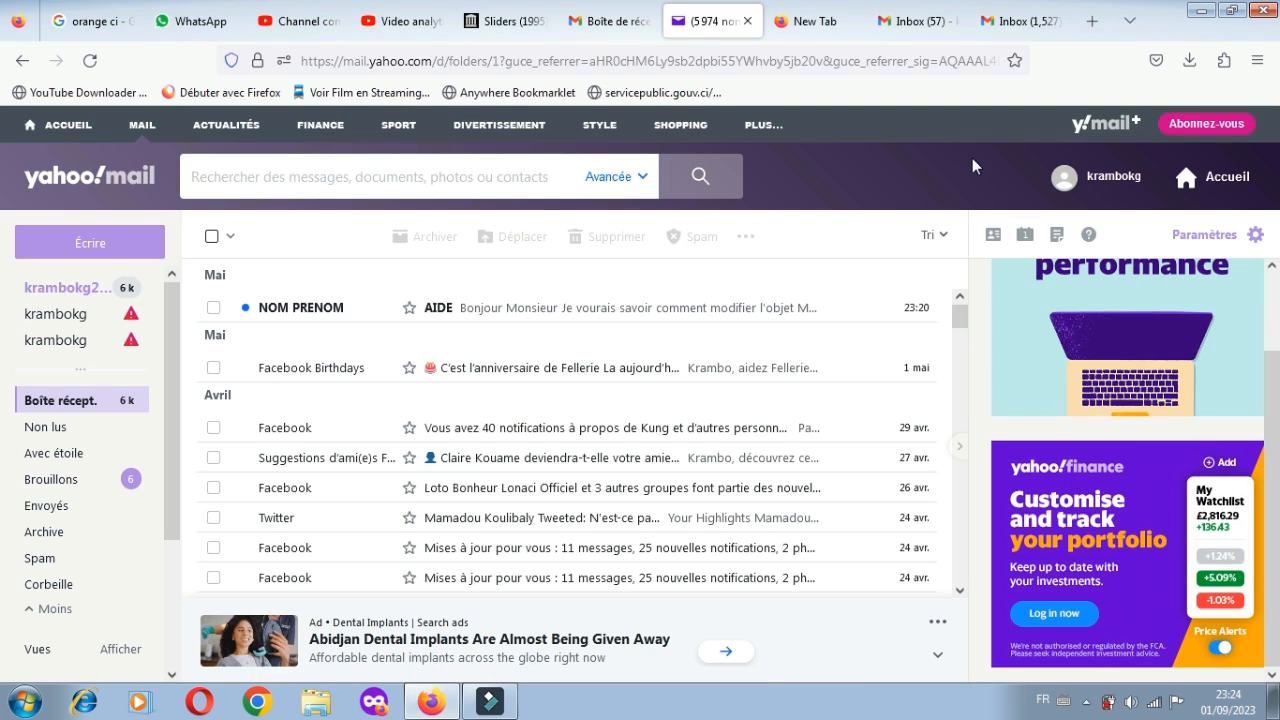
{"action": "left_click", "coordinate": [938, 164]}
Return to Gmail, open the "Transfert et POP/IMAP" settings and start adding a forwarding address.
{"action": "left_click", "coordinate": [605, 20]}
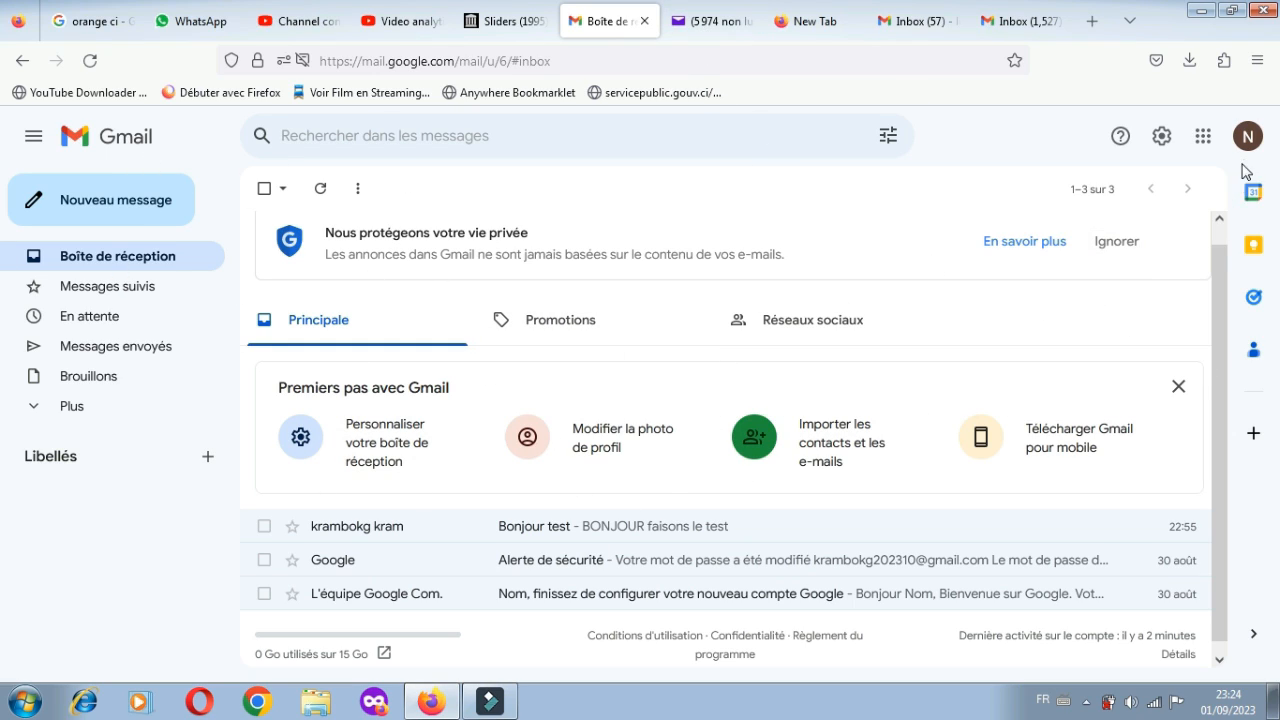
{"action": "left_click", "coordinate": [1162, 138]}
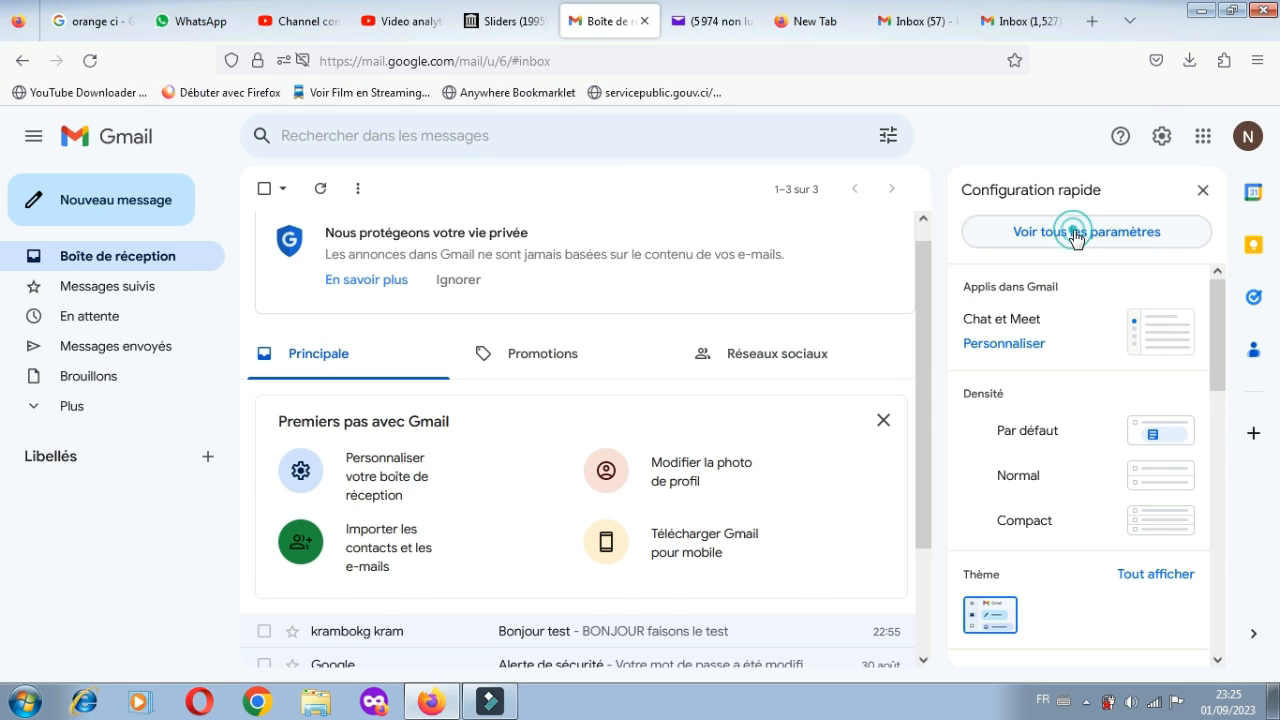
{"action": "left_click", "coordinate": [1077, 237]}
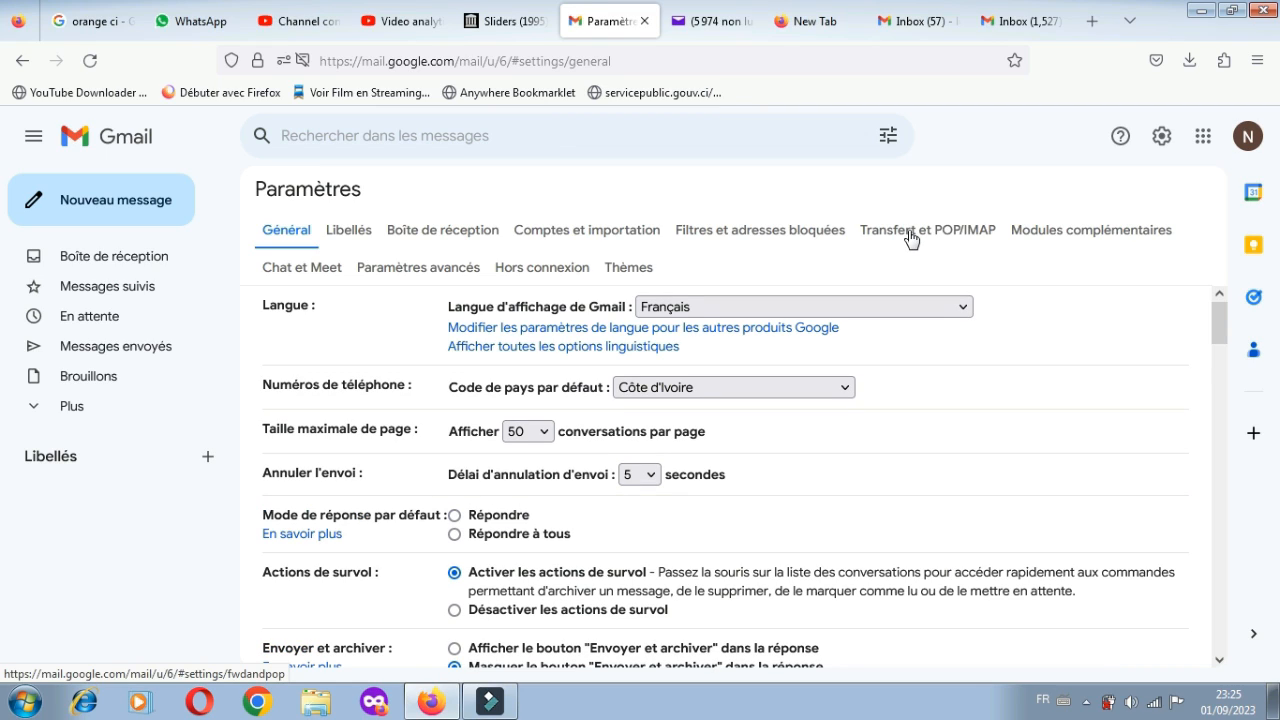
{"action": "left_click", "coordinate": [911, 235]}
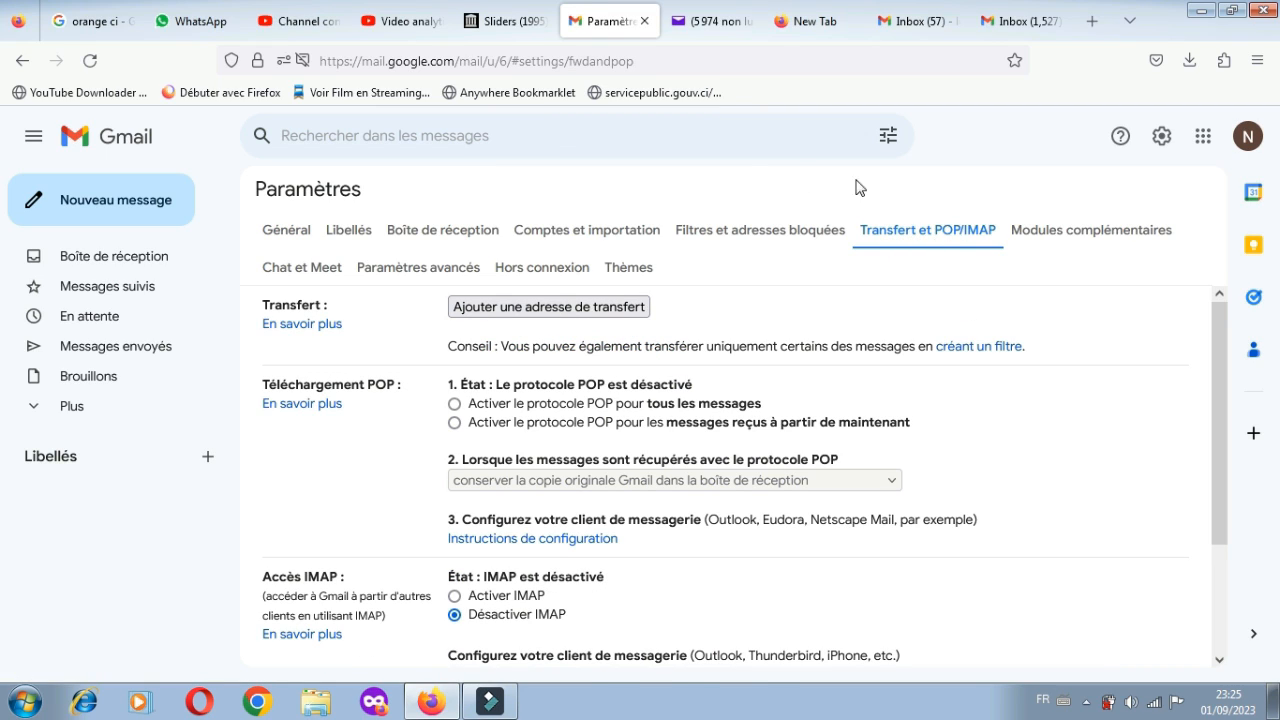
{"action": "left_click", "coordinate": [505, 312]}
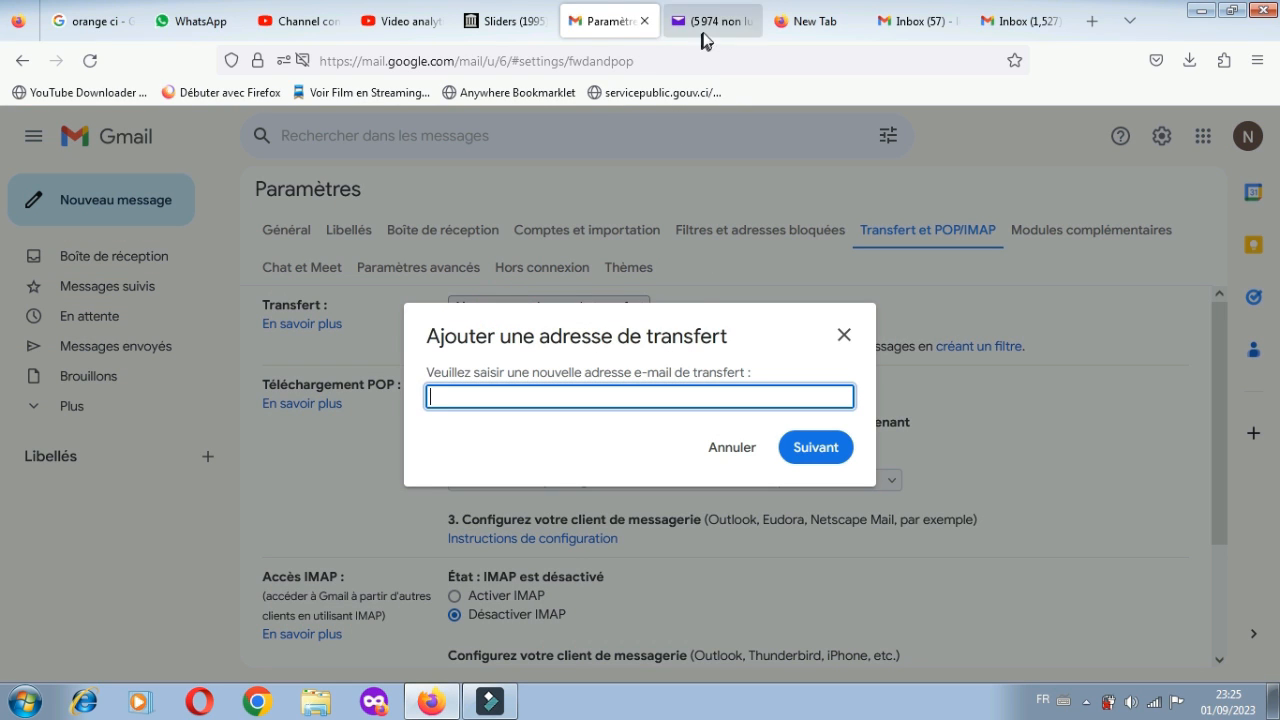
Switch to Yahoo Mail and copy the account's e-mail address from its account details.
{"action": "left_click", "coordinate": [710, 24]}
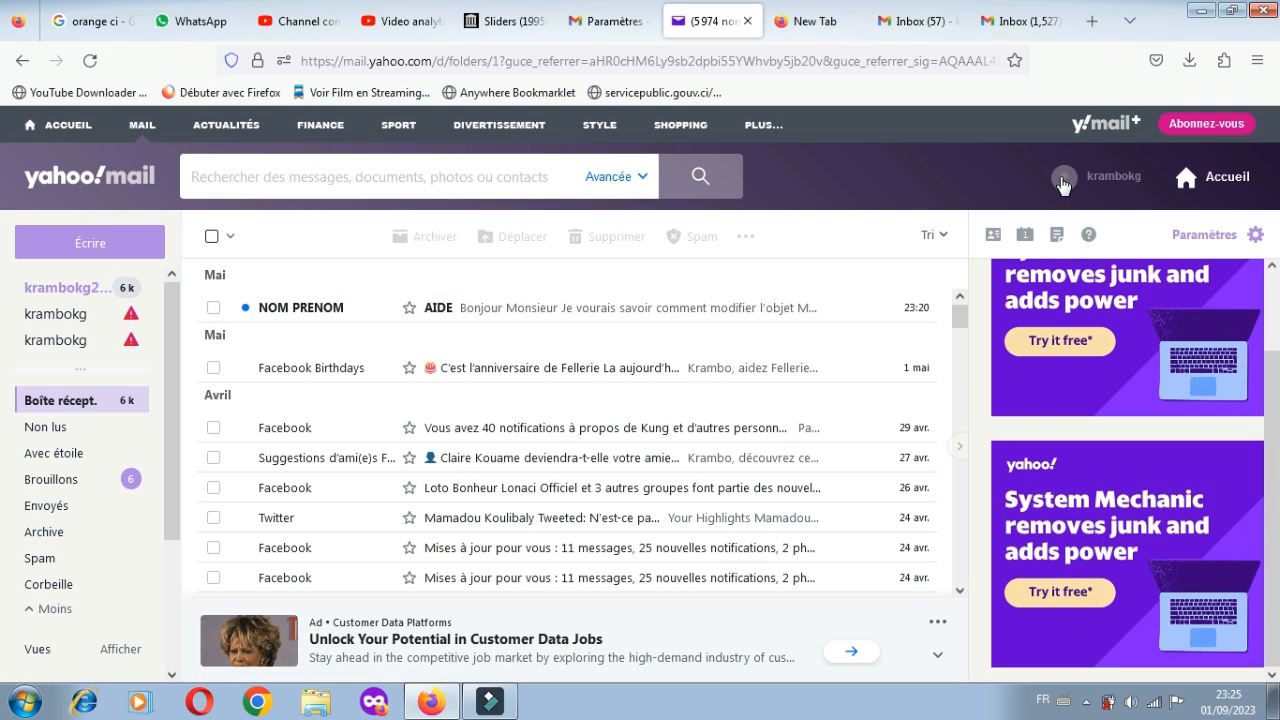
{"action": "left_click", "coordinate": [1062, 186]}
{"action": "left_click_drag", "start_coordinate": [1119, 242], "coordinate": [991, 248]}
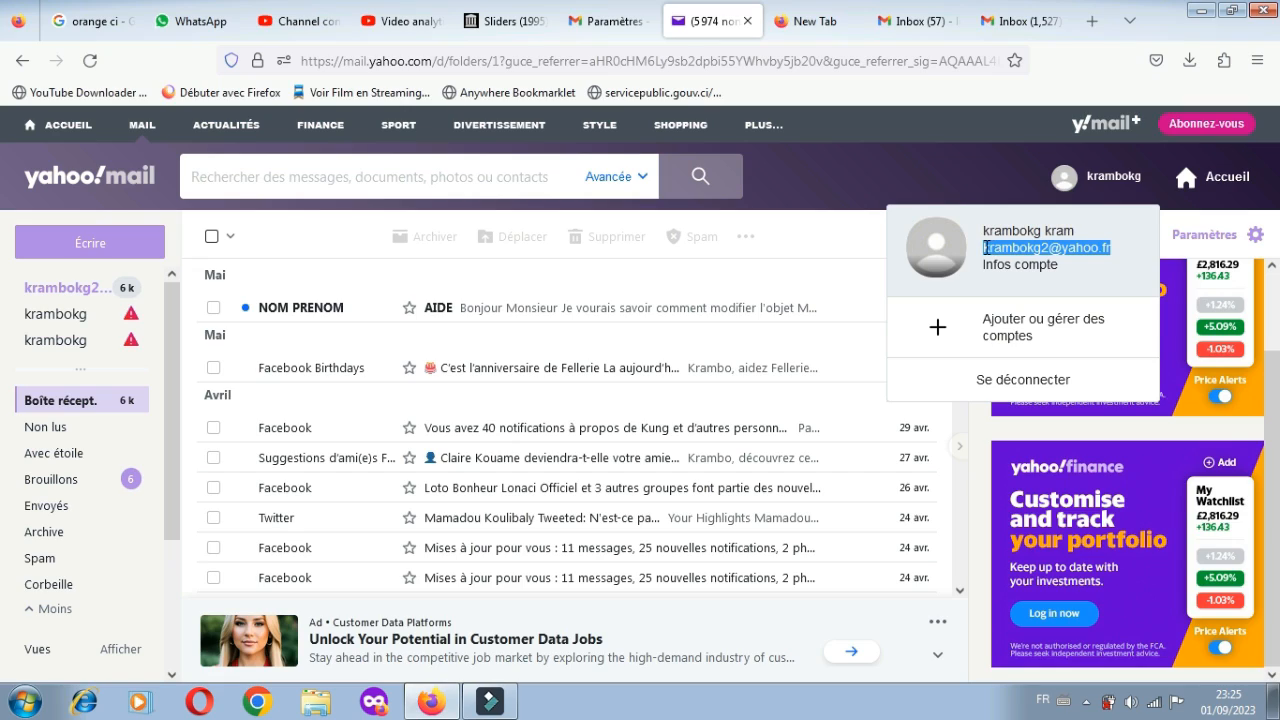
{"action": "right_click", "coordinate": [1100, 247]}
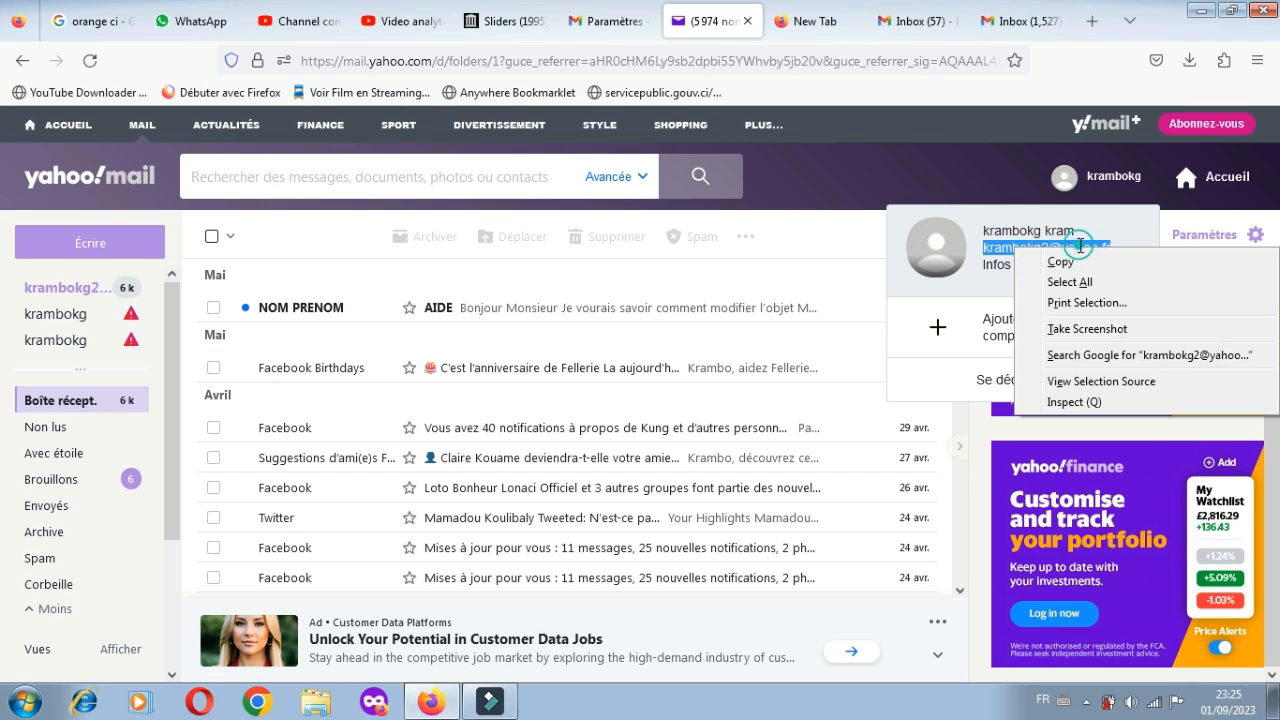
{"action": "left_click", "coordinate": [1058, 264]}
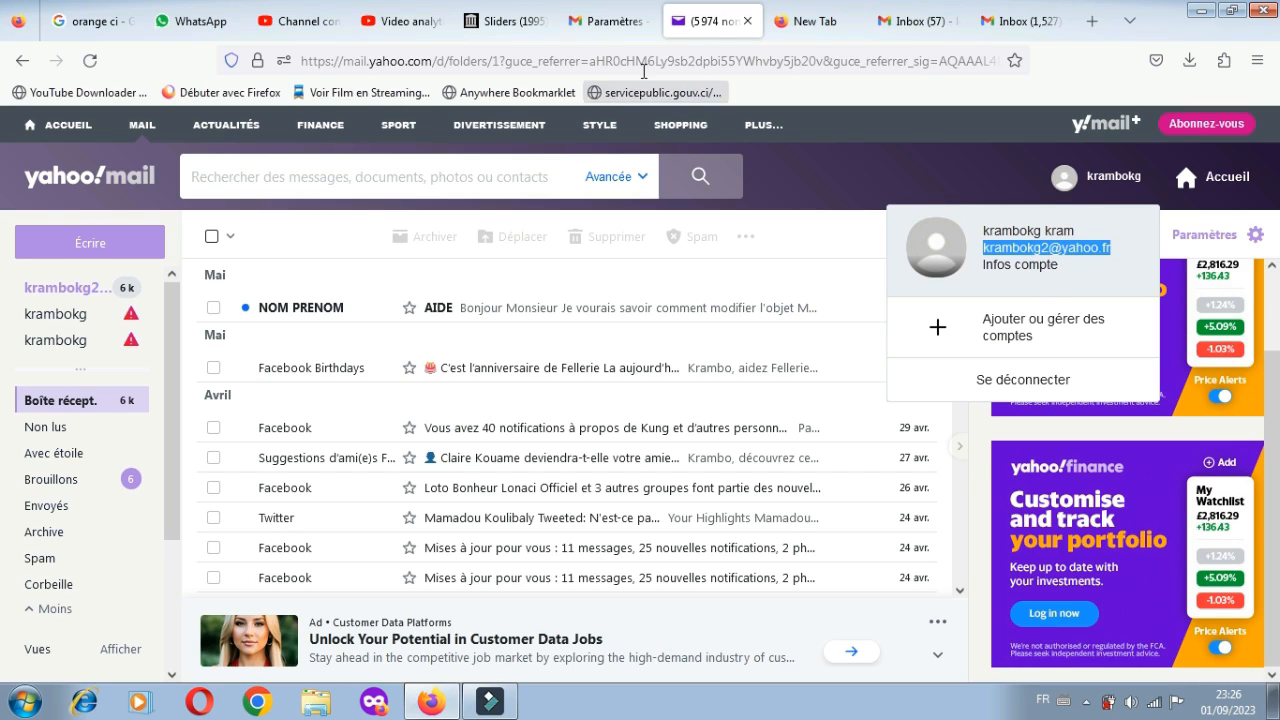
Paste the Yahoo e-mail address as Gmail's new forwarding address and confirm the request through to the end.
{"action": "left_click", "coordinate": [607, 28]}
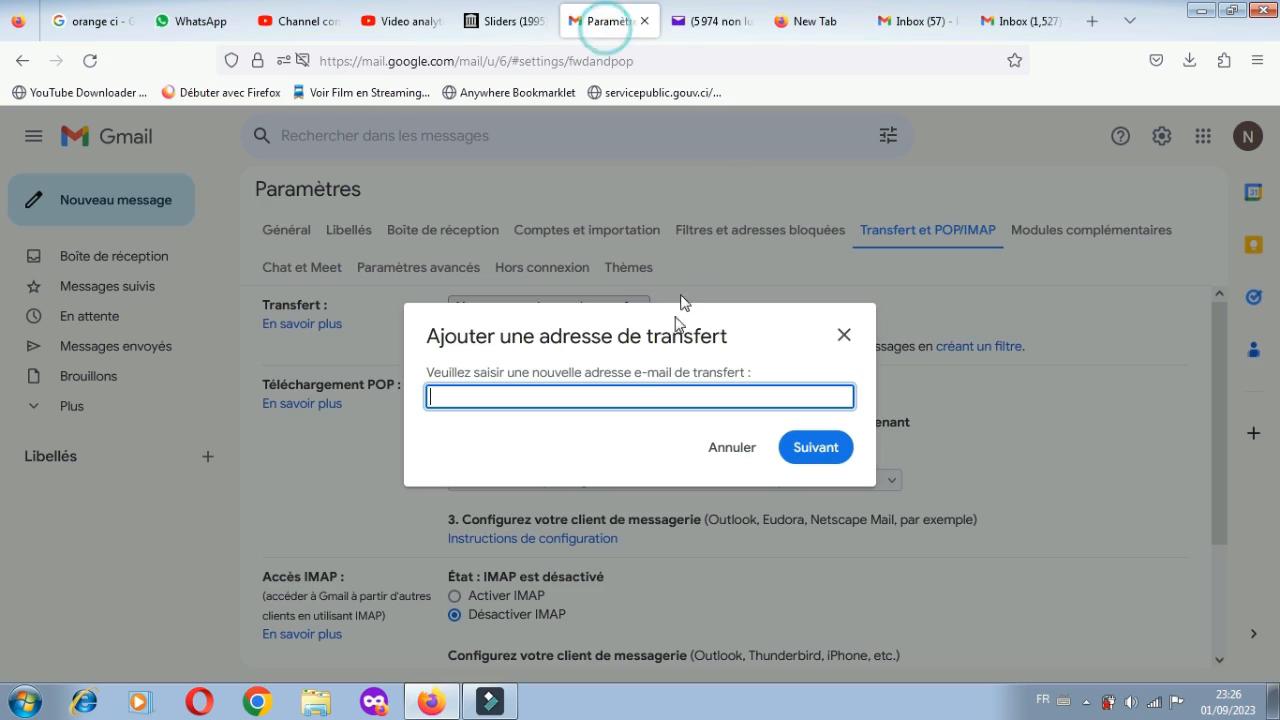
{"action": "right_click", "coordinate": [634, 394]}
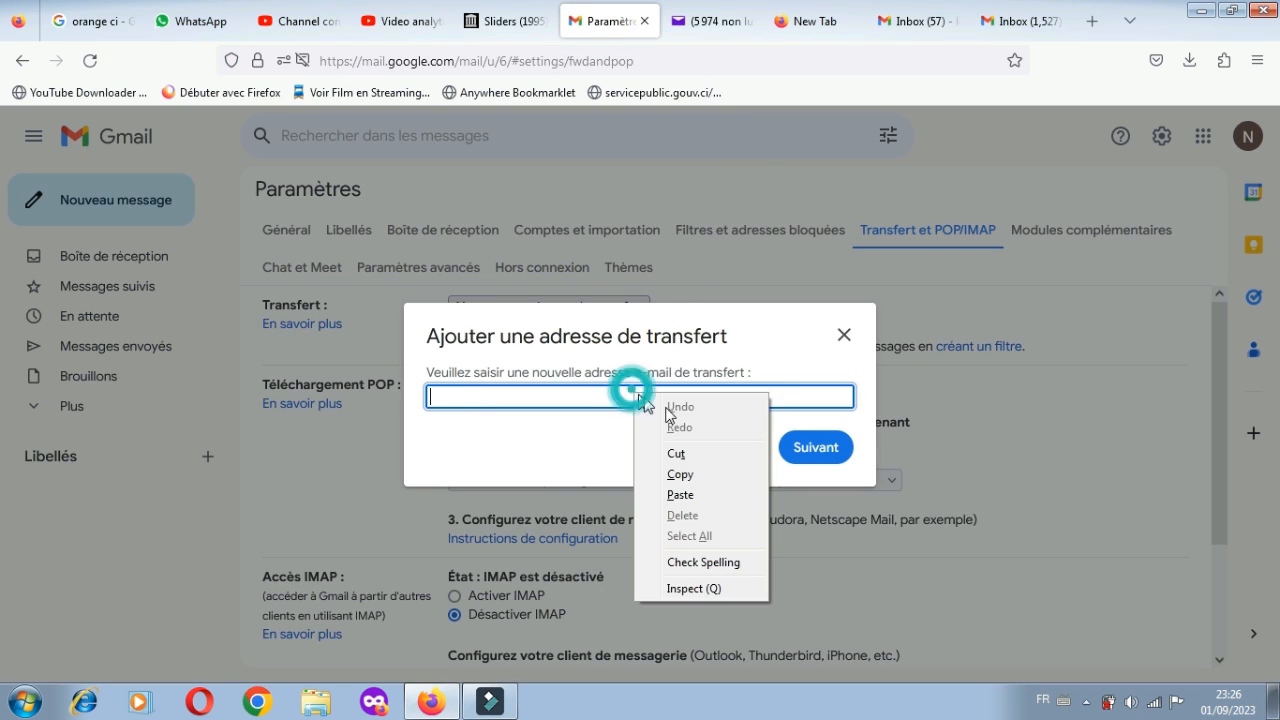
{"action": "left_click", "coordinate": [705, 495]}
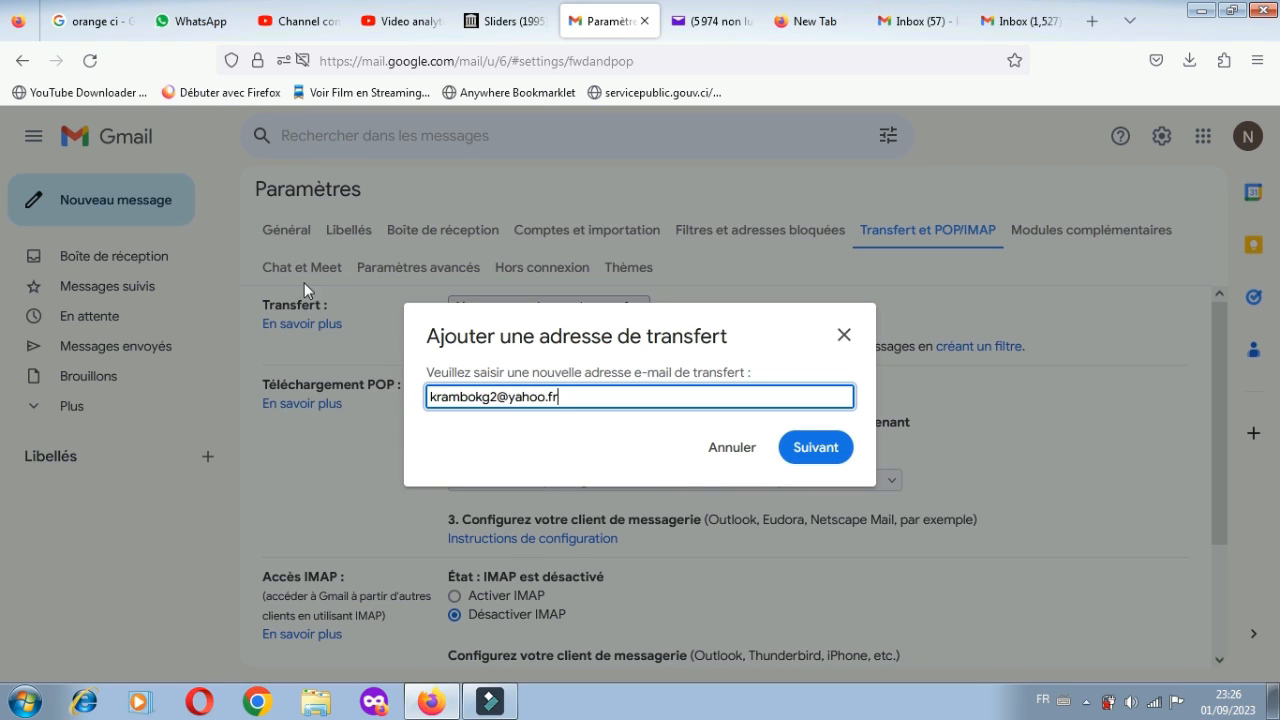
{"action": "left_click", "coordinate": [818, 455]}
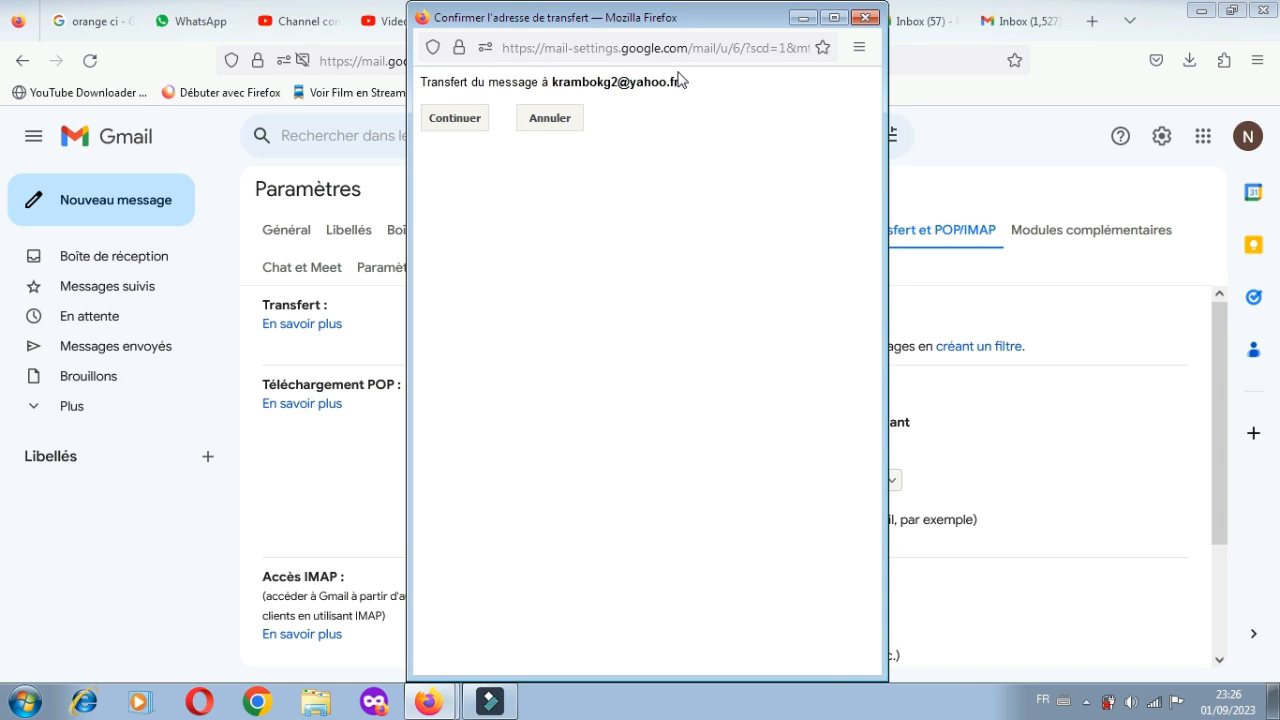
{"action": "left_click", "coordinate": [455, 117]}
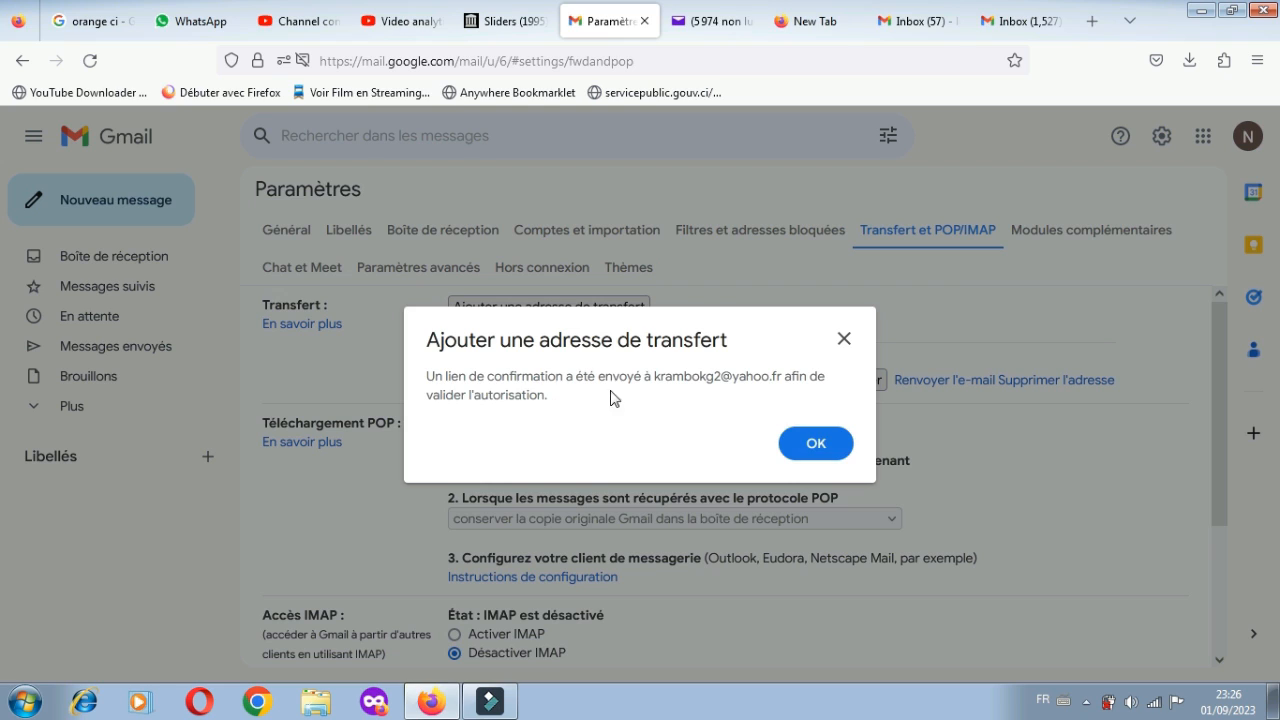
{"action": "left_click", "coordinate": [815, 442]}
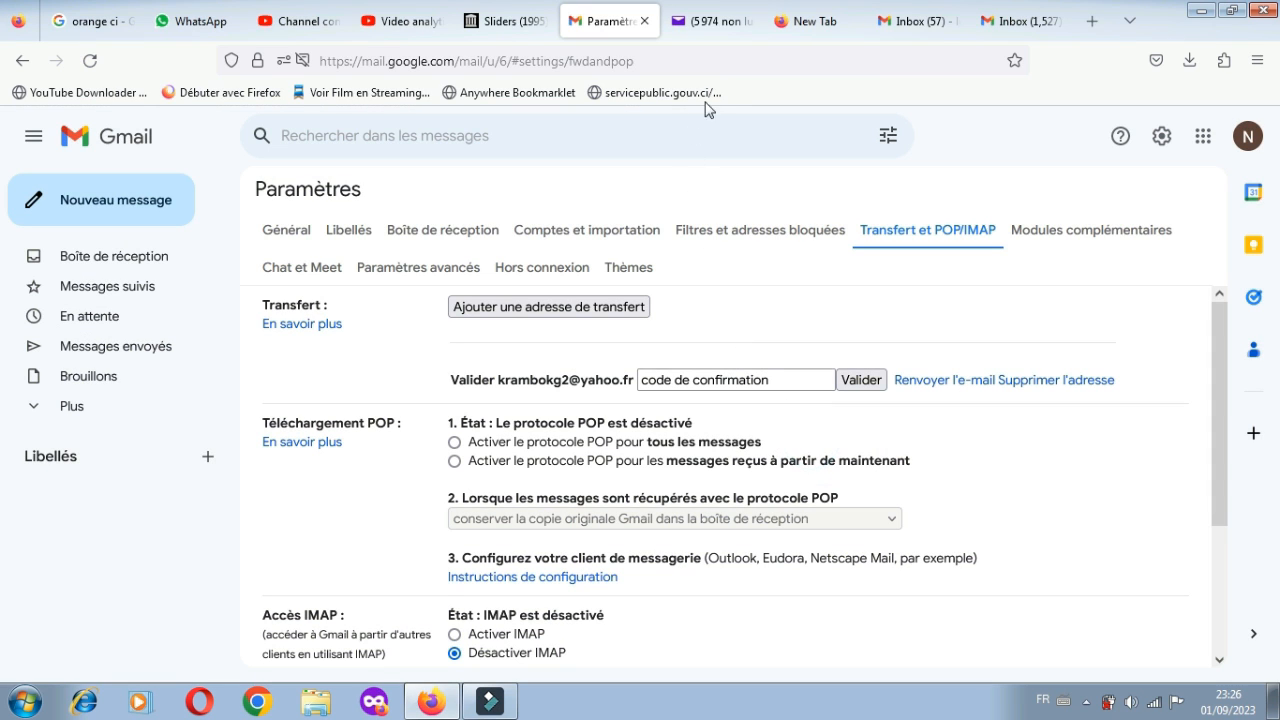
Switch to Yahoo Mail and open the forwarding confirmation message from "L'équipe Gmail".
{"action": "left_click", "coordinate": [710, 20]}
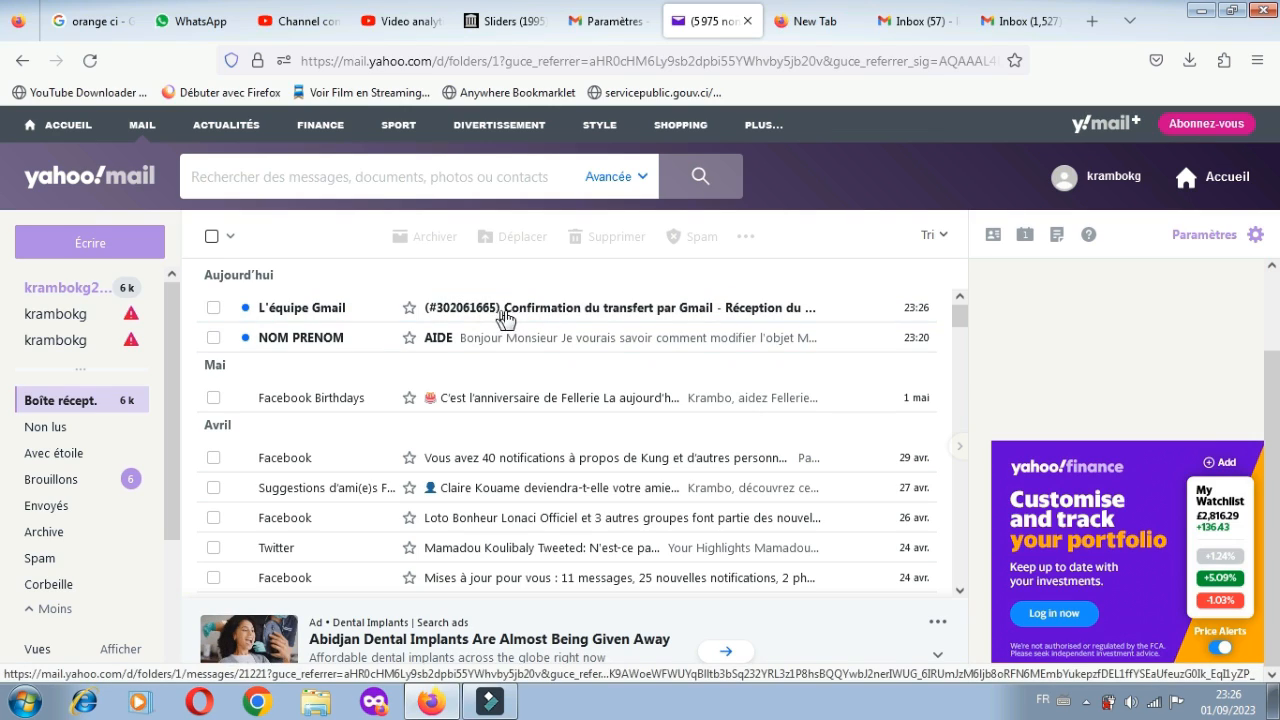
{"action": "left_click", "coordinate": [513, 317]}
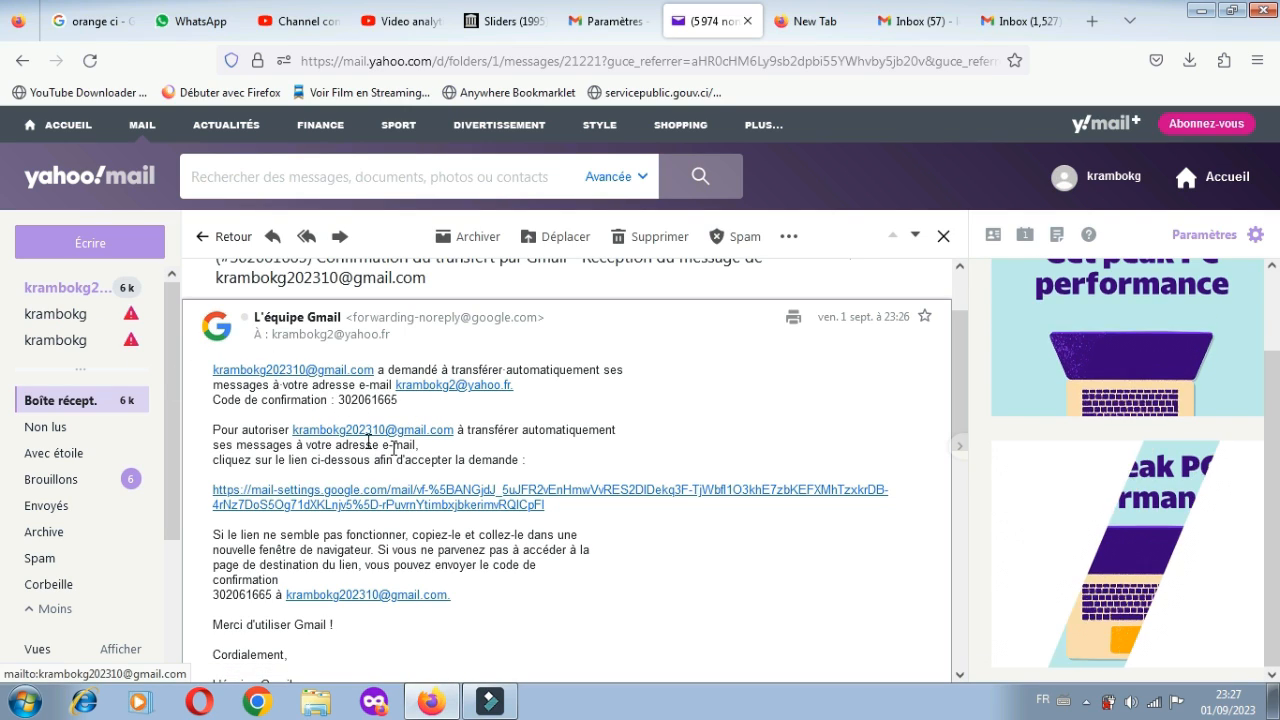
Try the emailed confirmation code in Gmail's "code de confirmation" field, and clear the field again.
{"action": "left_click_drag", "start_coordinate": [400, 400], "coordinate": [338, 402]}
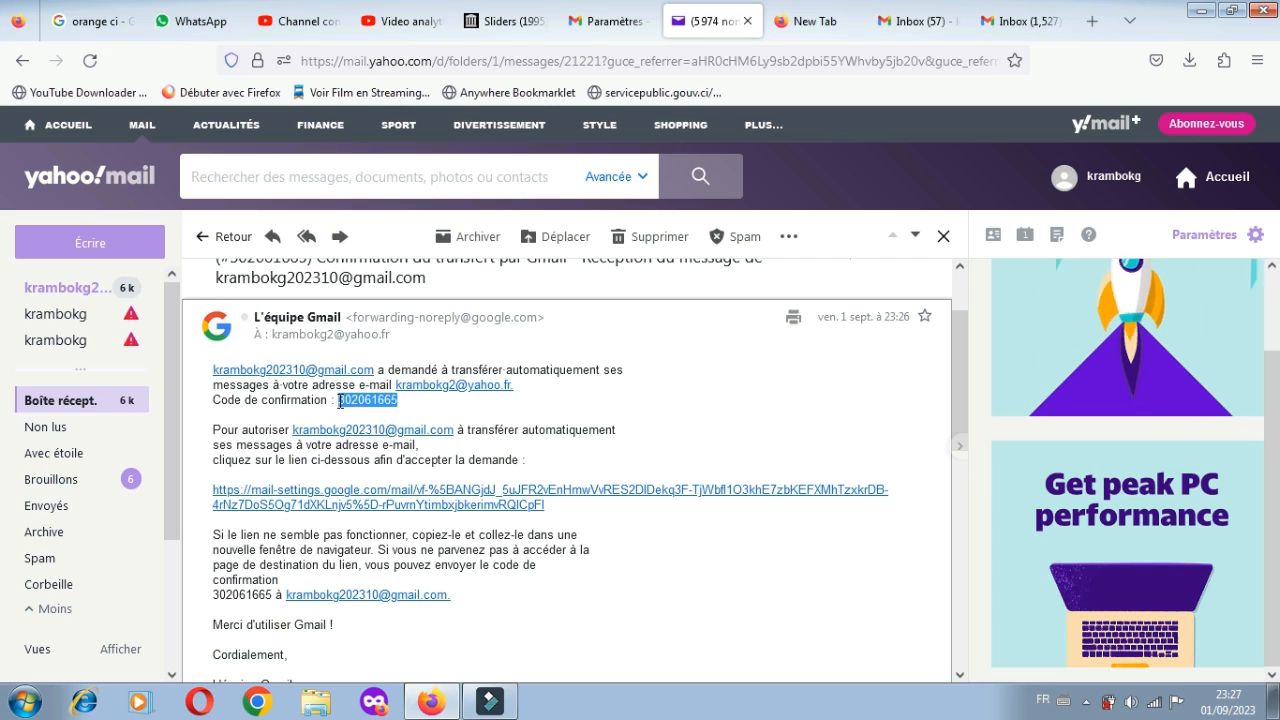
{"action": "right_click", "coordinate": [345, 404]}
{"action": "left_click", "coordinate": [392, 416]}
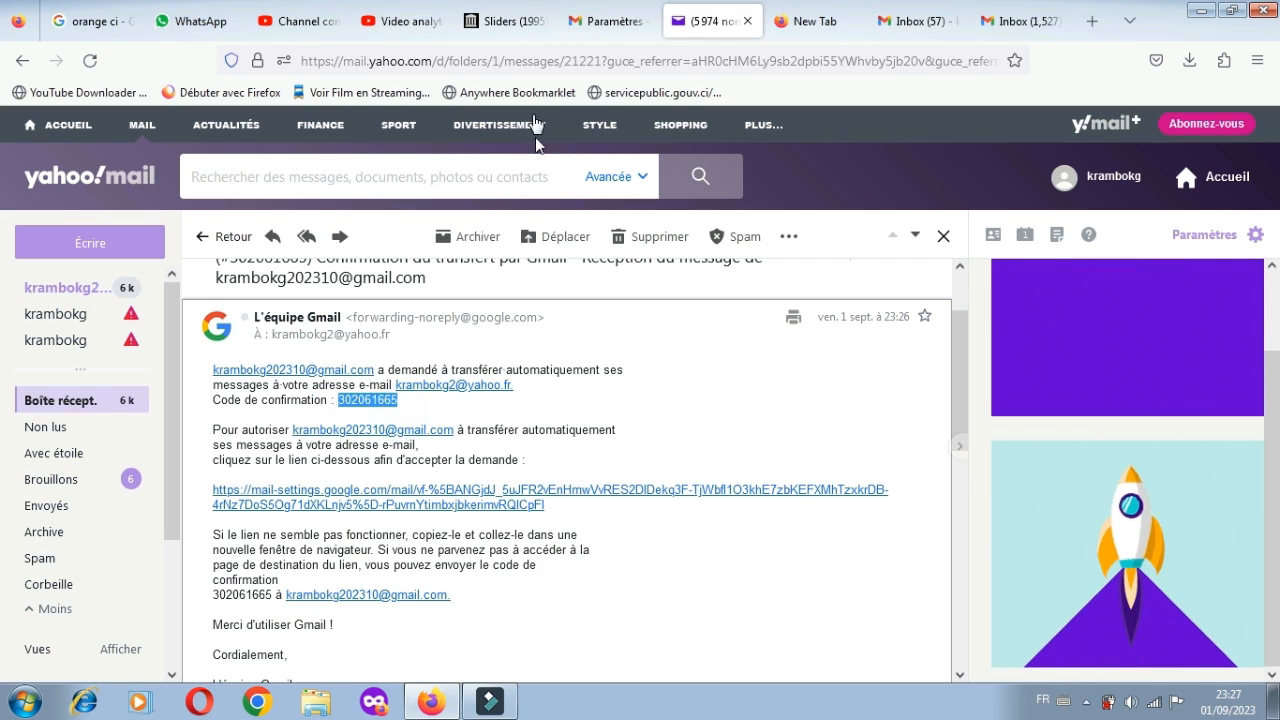
{"action": "left_click", "coordinate": [596, 22]}
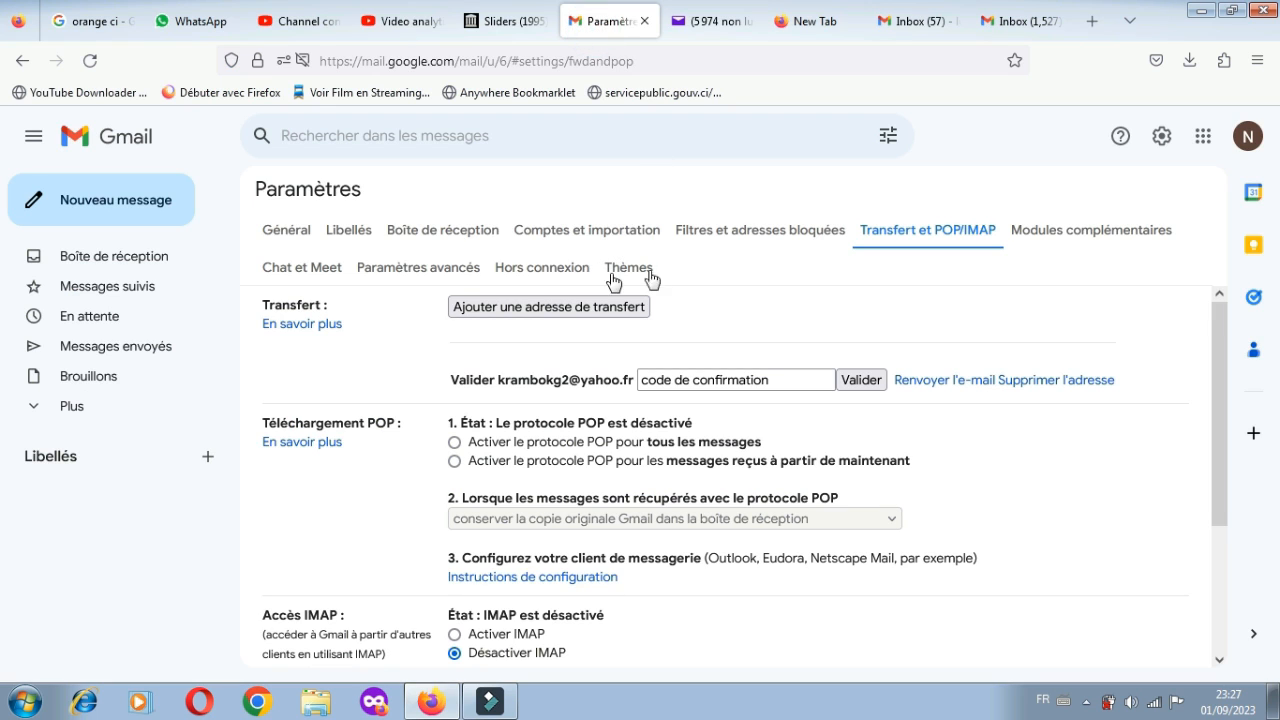
{"action": "left_click", "coordinate": [743, 373]}
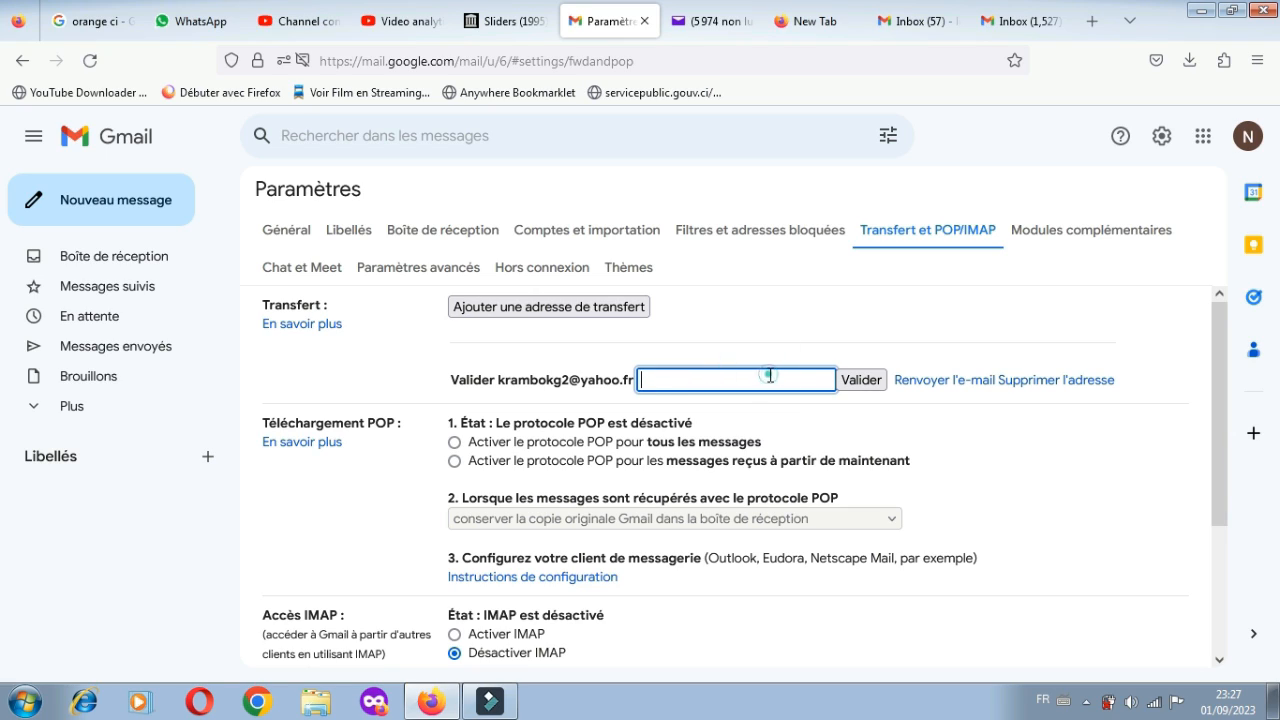
{"action": "right_click", "coordinate": [770, 376]}
{"action": "left_click", "coordinate": [822, 476]}
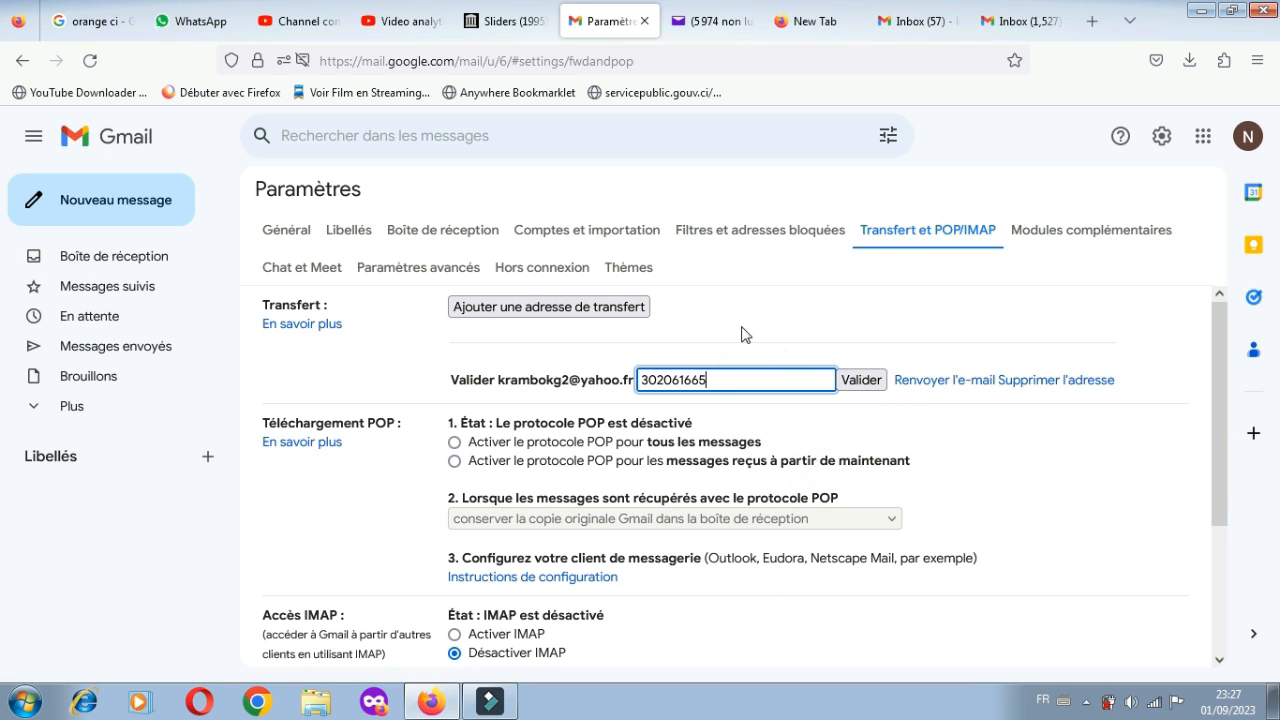
{"action": "double_click", "coordinate": [720, 380]}
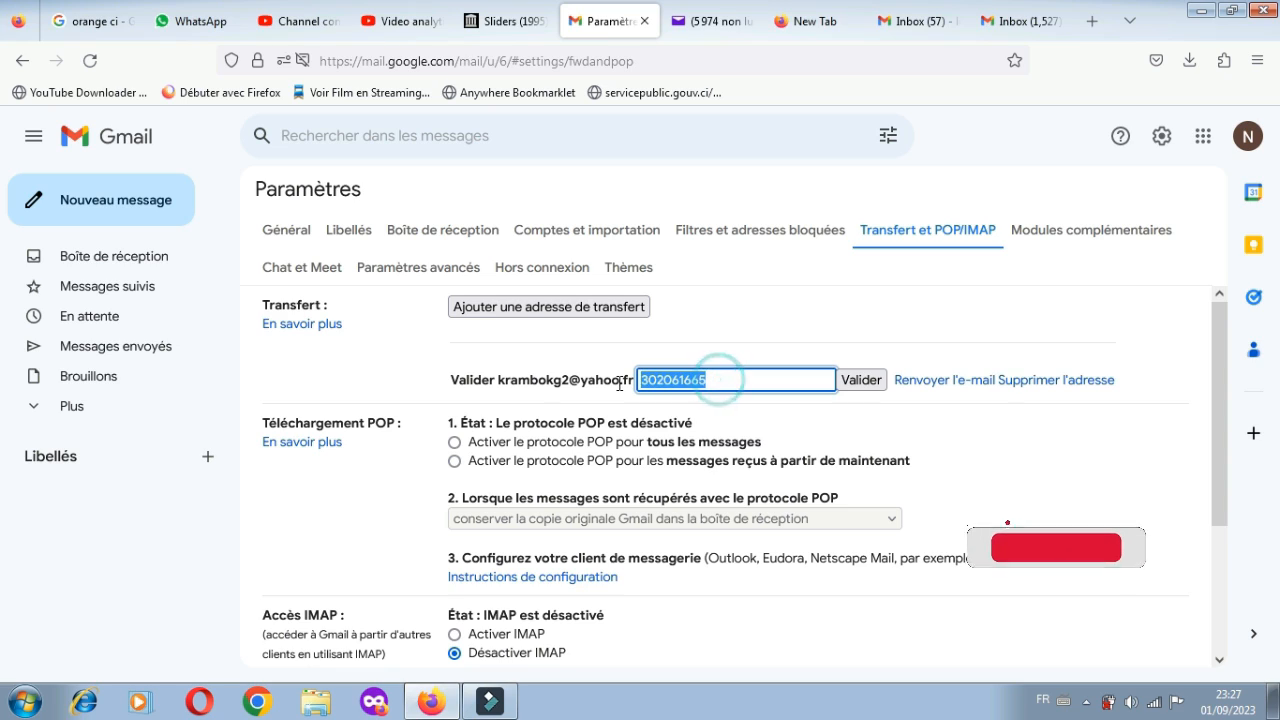
{"action": "key", "text": "BackSpace"}
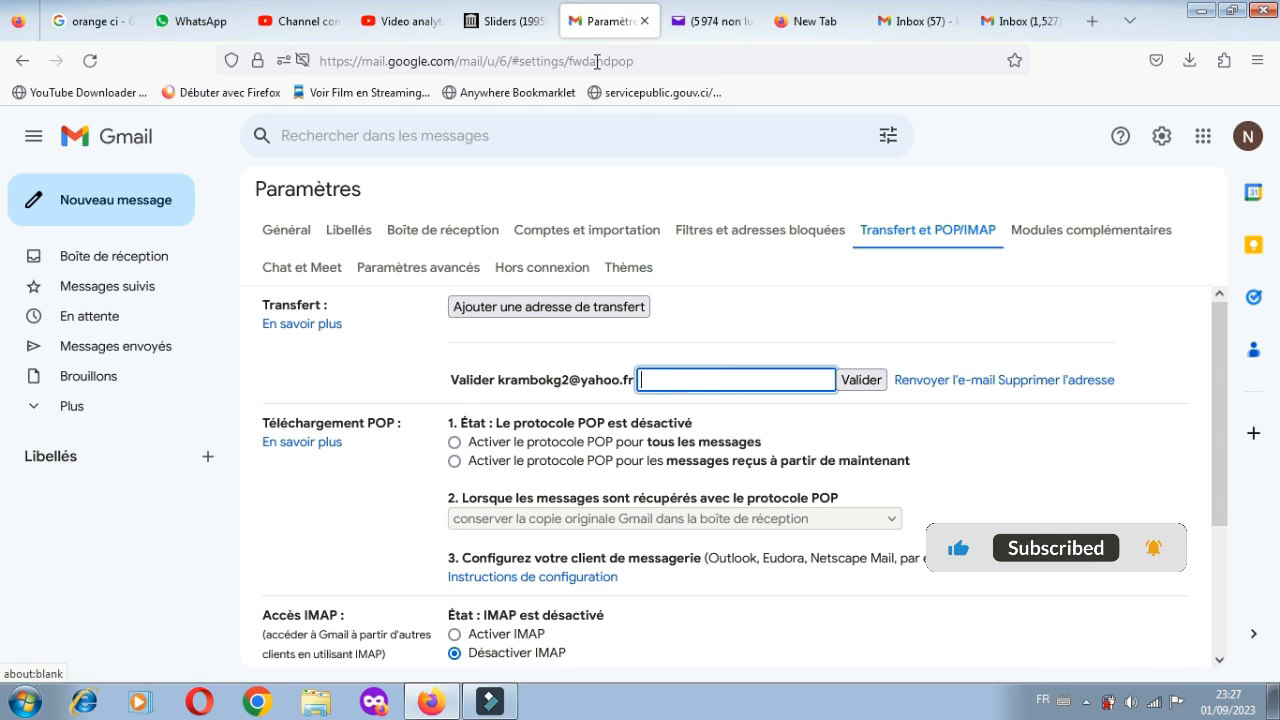
Follow the authorization link in the Yahoo confirmation message and confirm the transfer of e-mails from Gmail.
{"action": "left_click", "coordinate": [697, 21]}
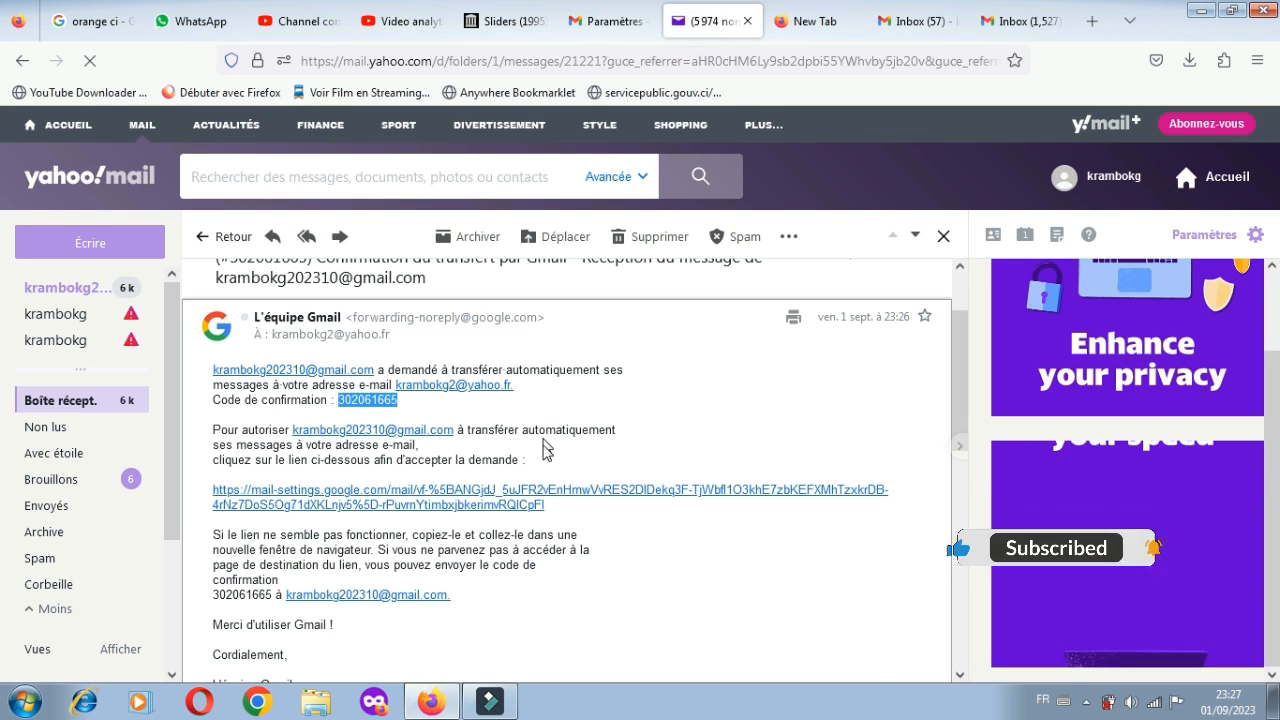
{"action": "left_click", "coordinate": [506, 497]}
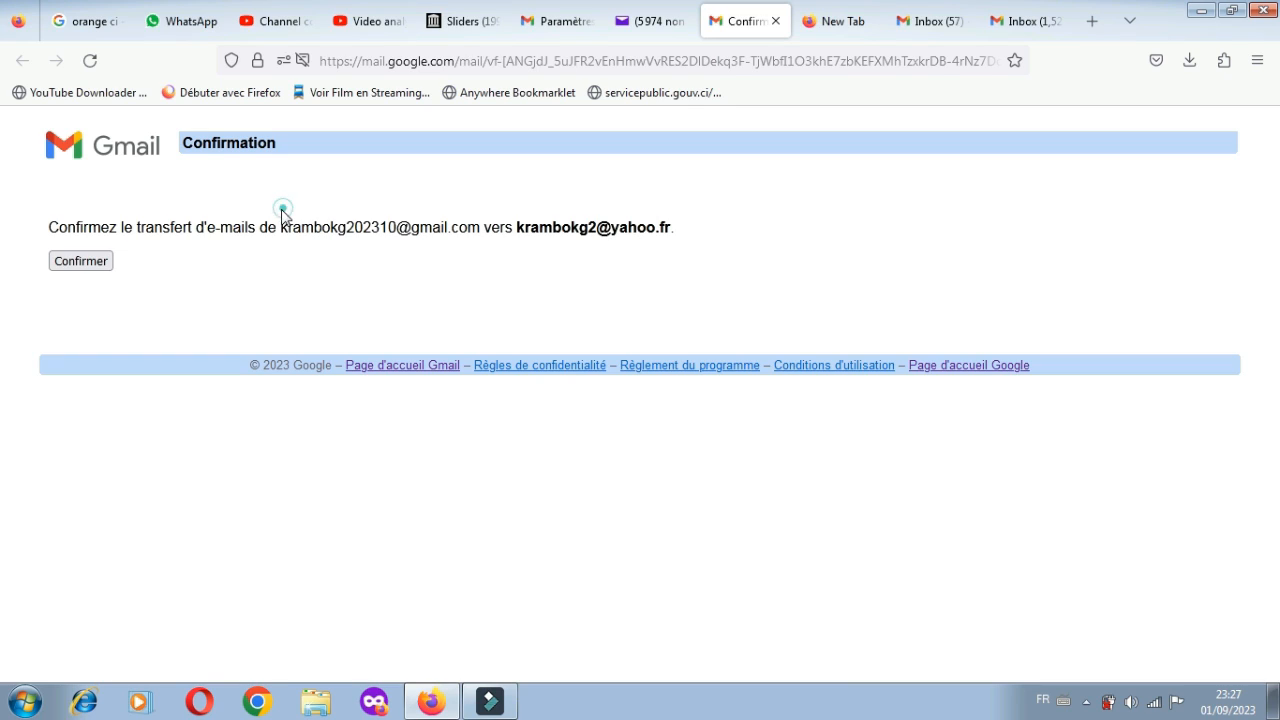
{"action": "left_click_drag", "start_coordinate": [282, 208], "coordinate": [316, 234]}
{"action": "left_click", "coordinate": [339, 261]}
{"action": "left_click", "coordinate": [84, 262]}
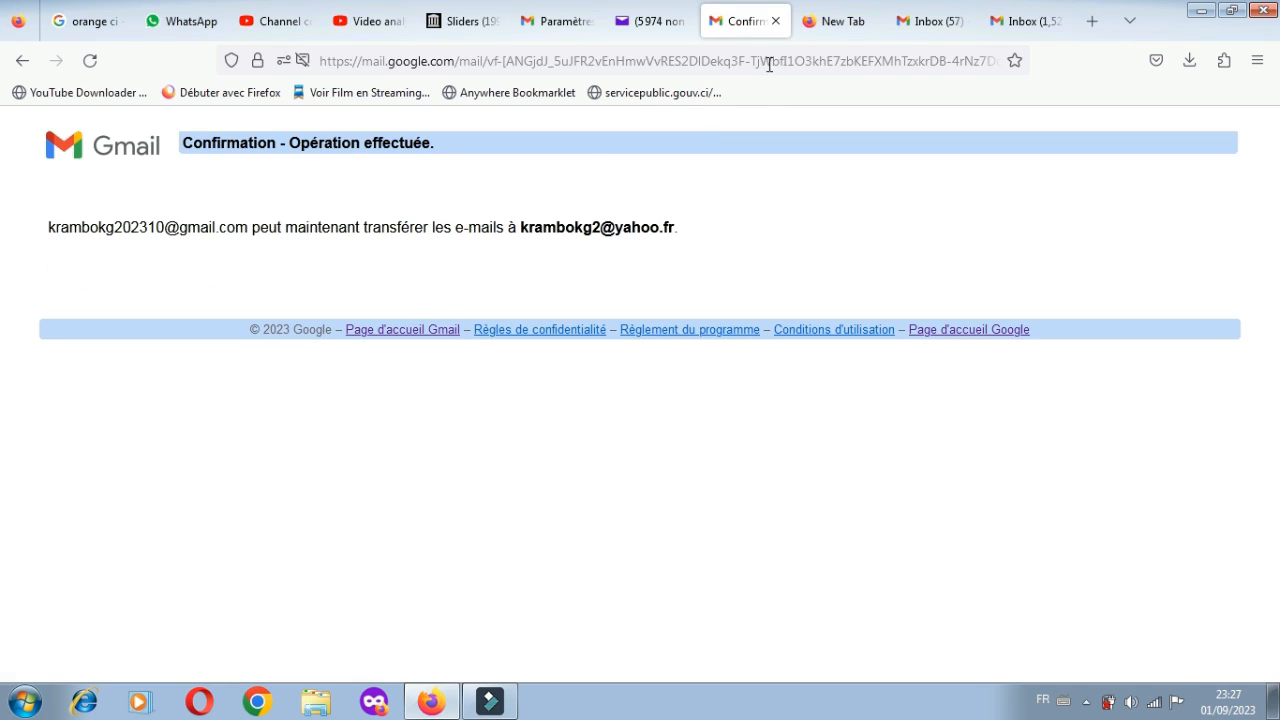
Return to Gmail's forwarding settings and submit the pending Yahoo forwarding address for validation.
{"action": "left_click", "coordinate": [572, 22]}
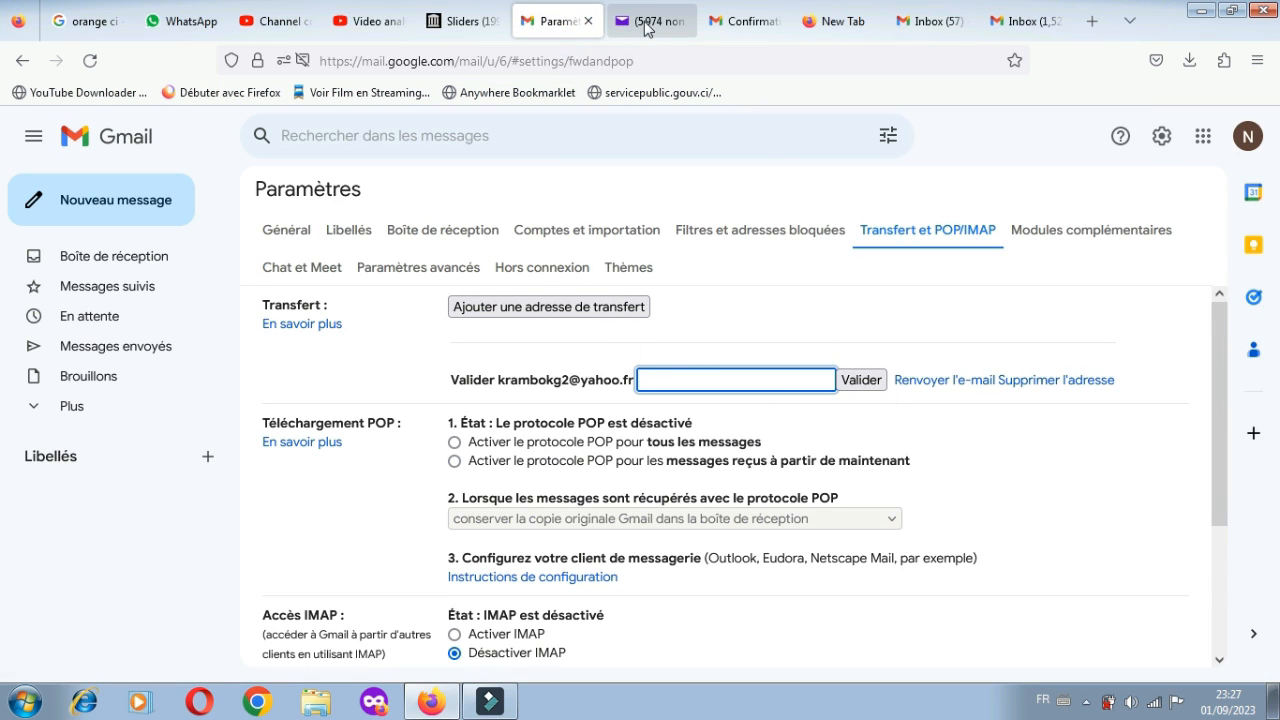
{"action": "left_click", "coordinate": [745, 21]}
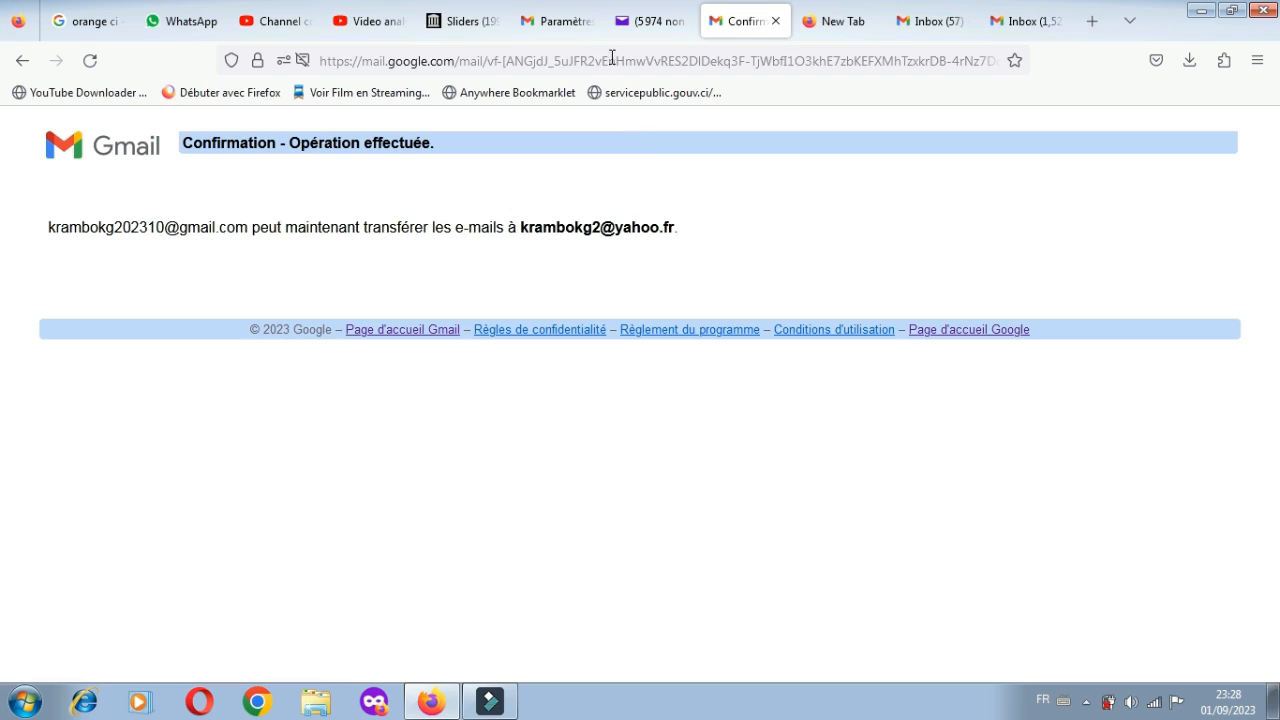
{"action": "left_click", "coordinate": [637, 27]}
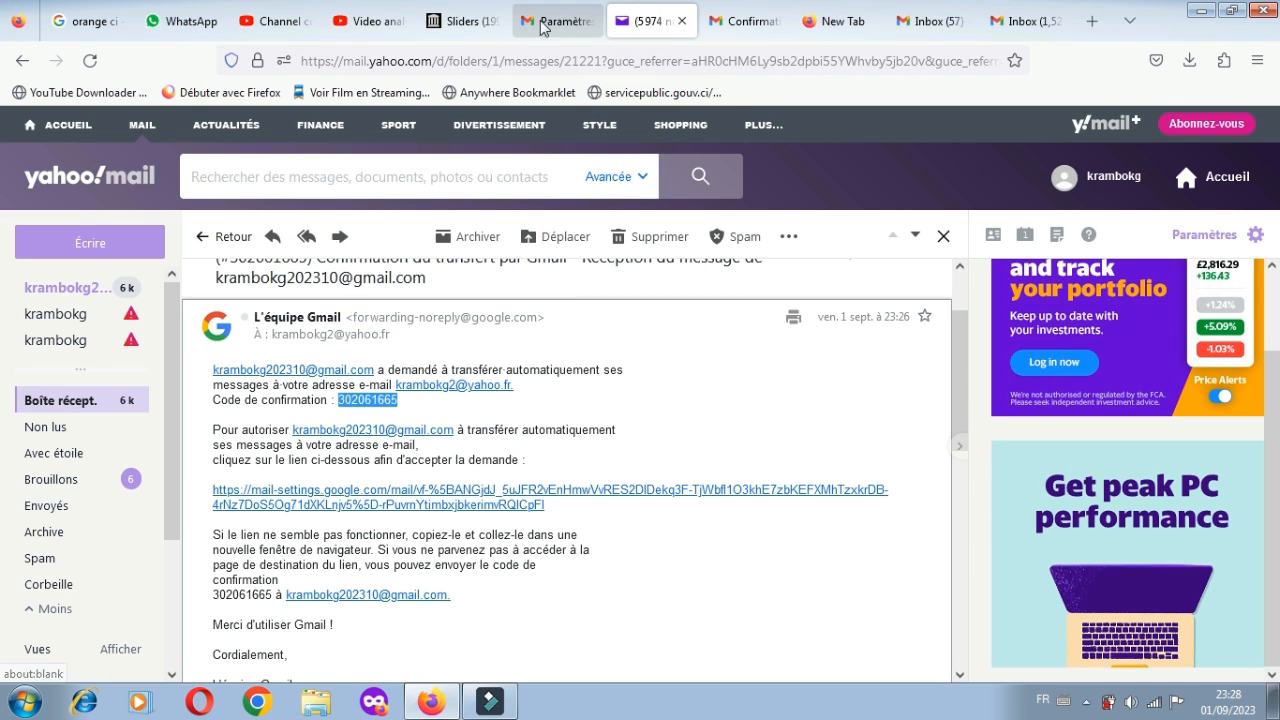
{"action": "left_click", "coordinate": [545, 30]}
{"action": "left_click", "coordinate": [869, 381]}
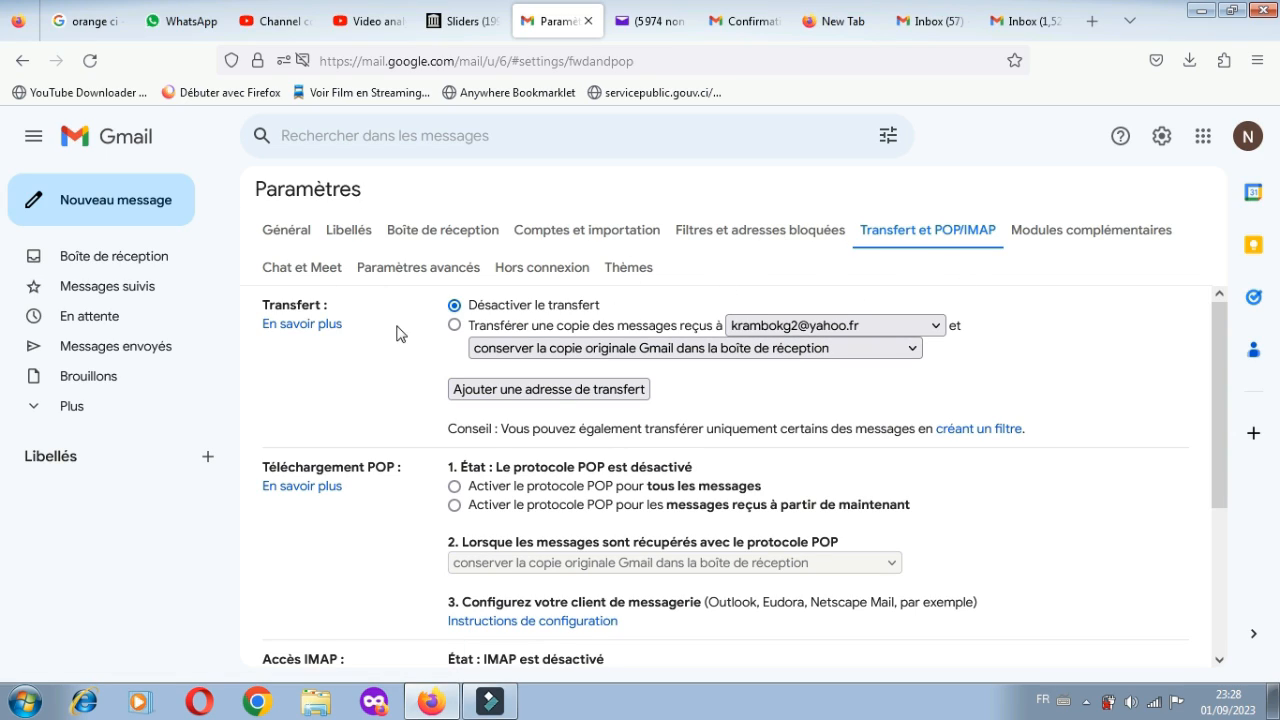
Enable forwarding a copy of received messages to the Yahoo address, keeping the original Gmail copy in the inbox, and save the changes.
{"action": "left_click", "coordinate": [455, 325]}
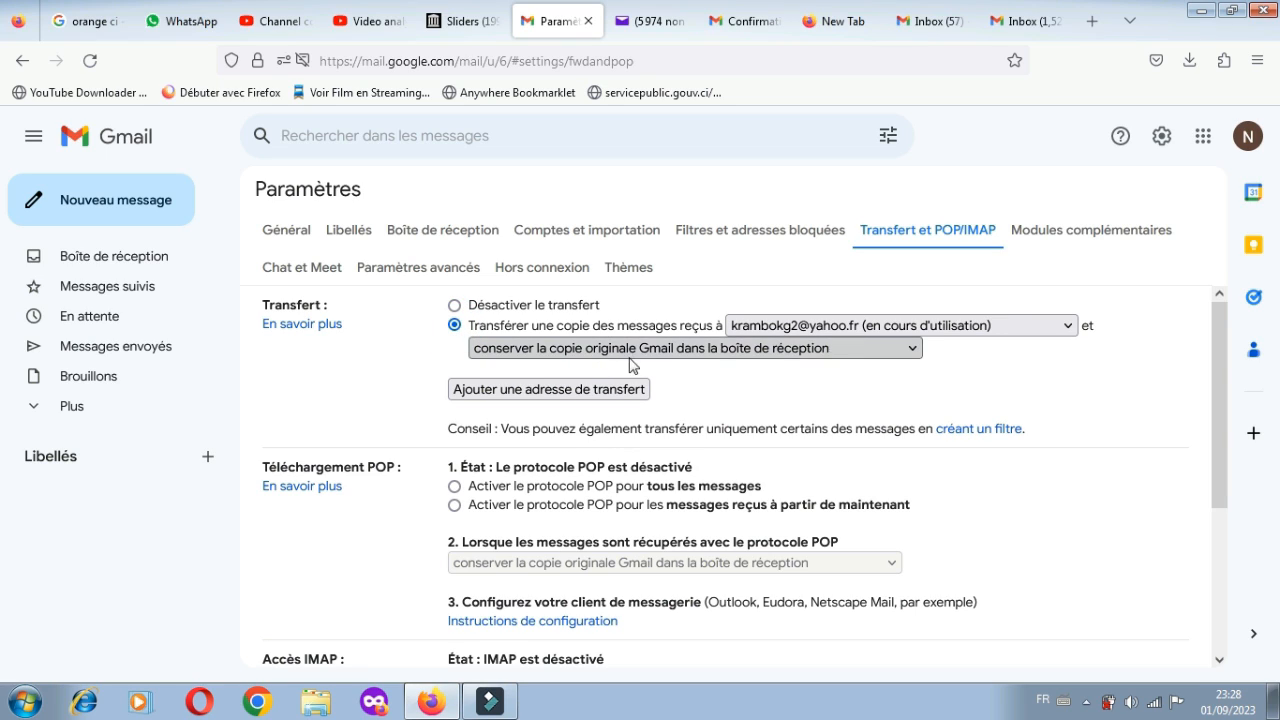
{"action": "scroll", "coordinate": [905, 370], "scroll_direction": "down", "scroll_amount": 3}
{"action": "left_click", "coordinate": [701, 565]}
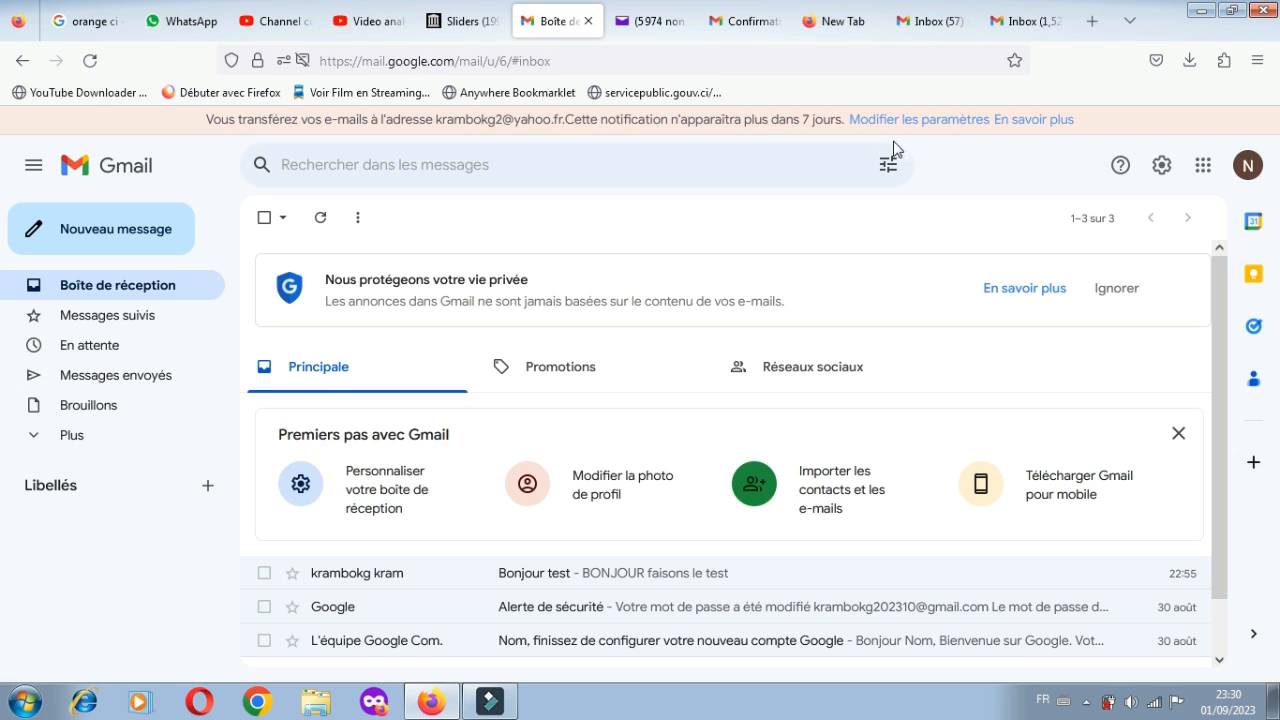
{"action": "scroll", "coordinate": [866, 273], "scroll_direction": "down", "scroll_amount": 1}
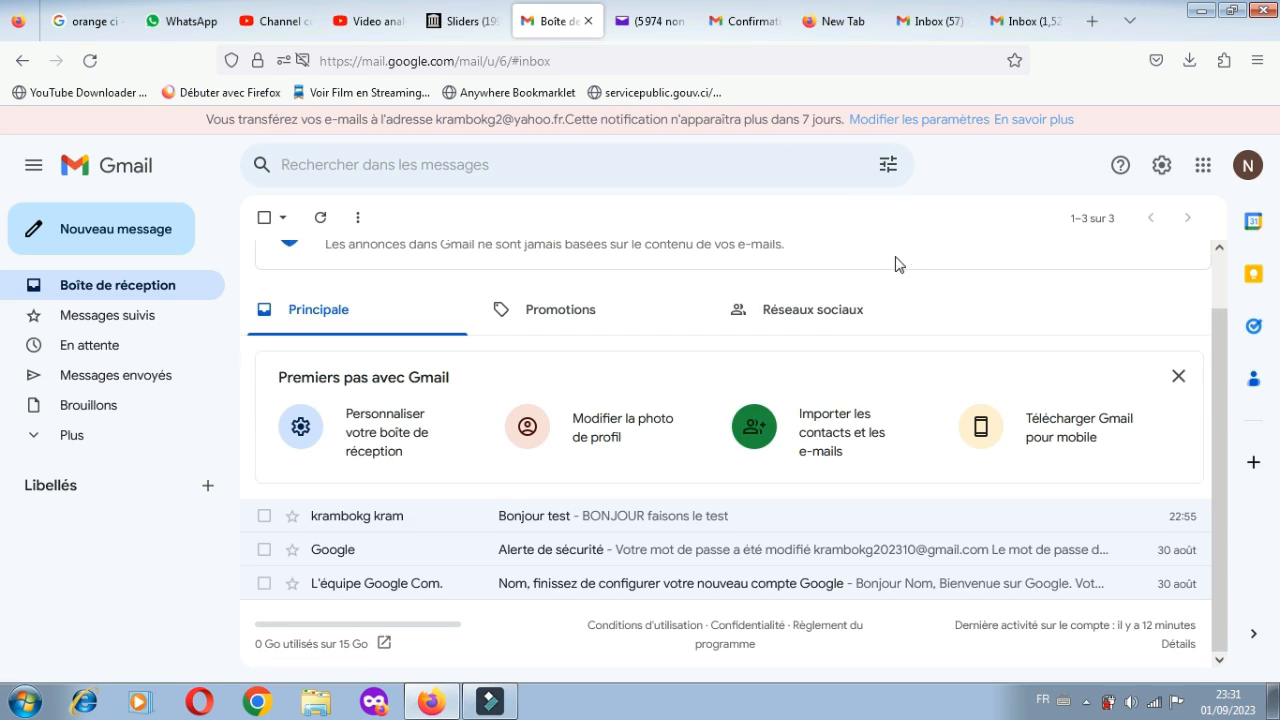